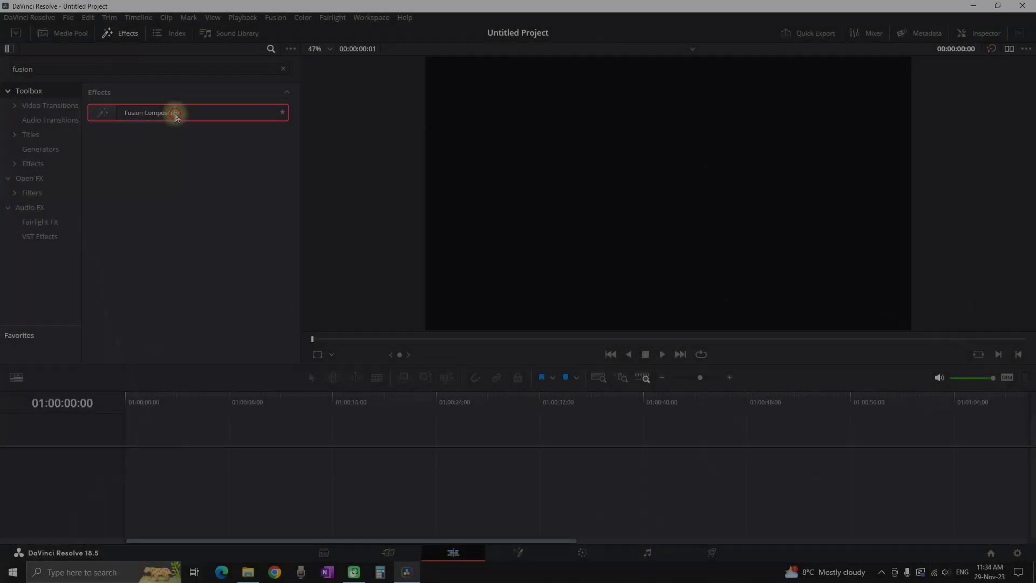
# Add a Fusion Composition to the start of the empty timeline and open it on the Fusion page
pyautogui.moveTo(170, 110); pyautogui.dragTo(126, 474)
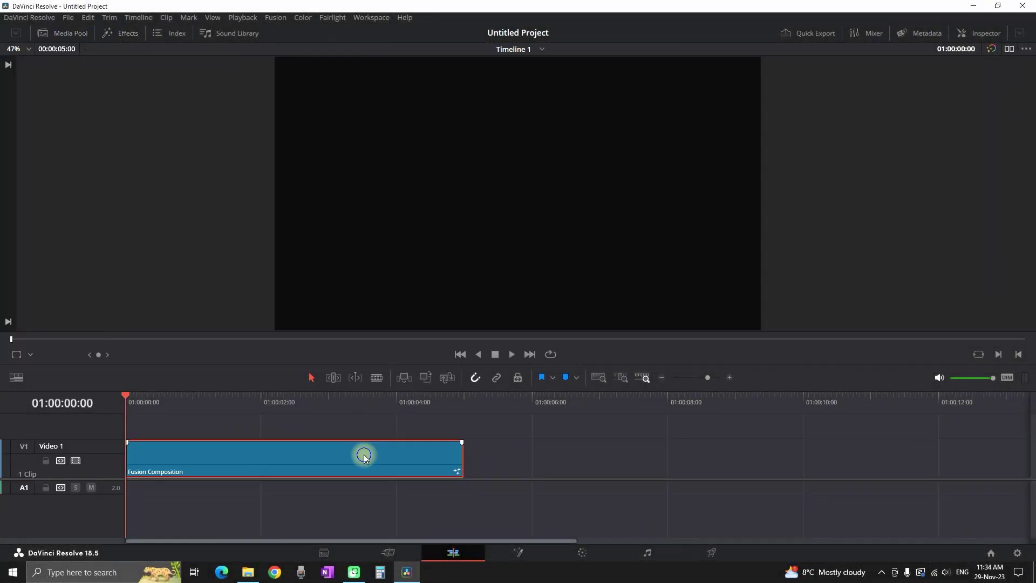
pyautogui.rightClick(363, 454)
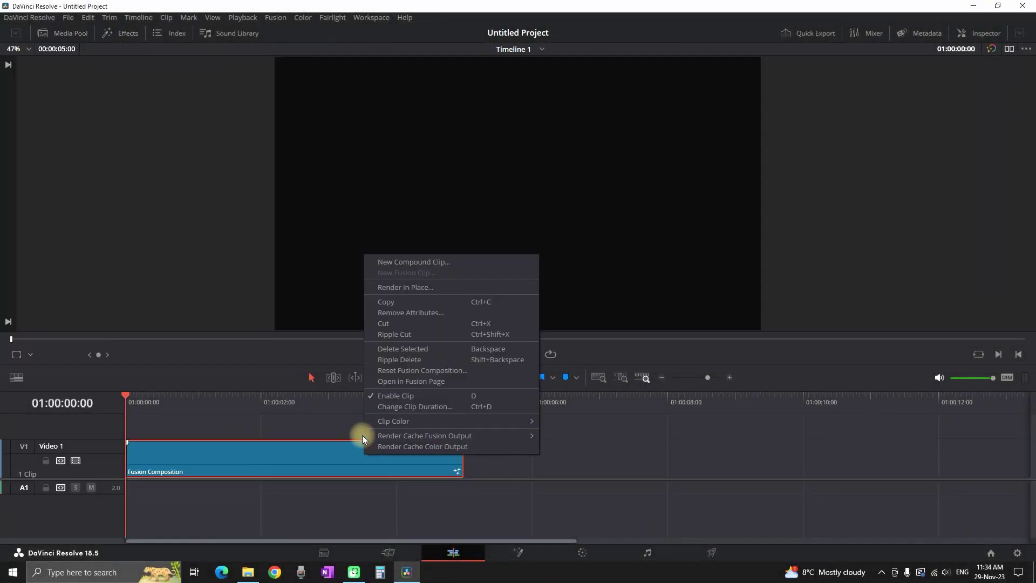
pyautogui.click(406, 381)
# Add a Background node, connect its output to MediaOut1, and display MediaOut1 in the viewer
pyautogui.moveTo(212, 316); pyautogui.dragTo(390, 380)
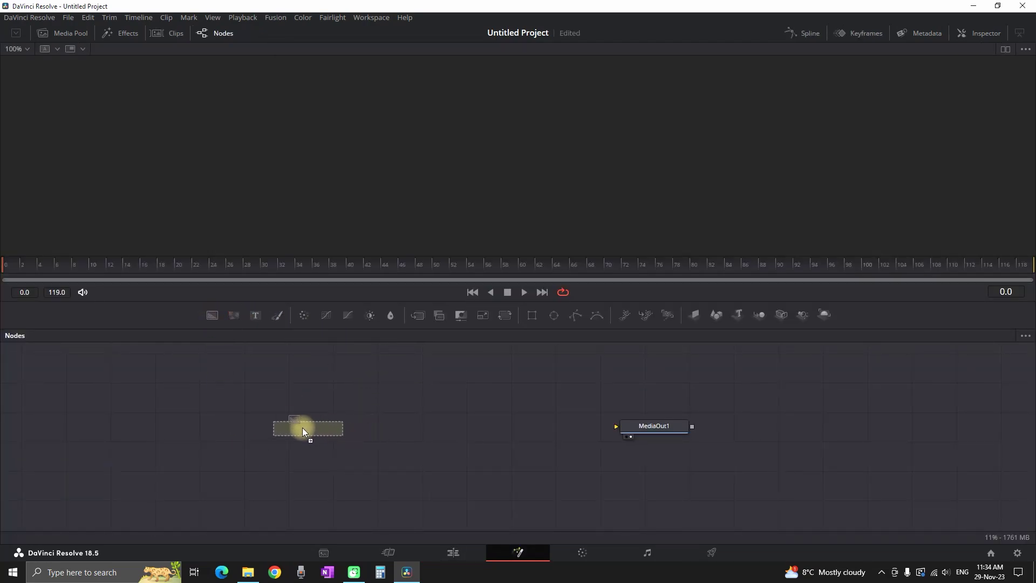
pyautogui.moveTo(302, 427); pyautogui.dragTo(269, 446)
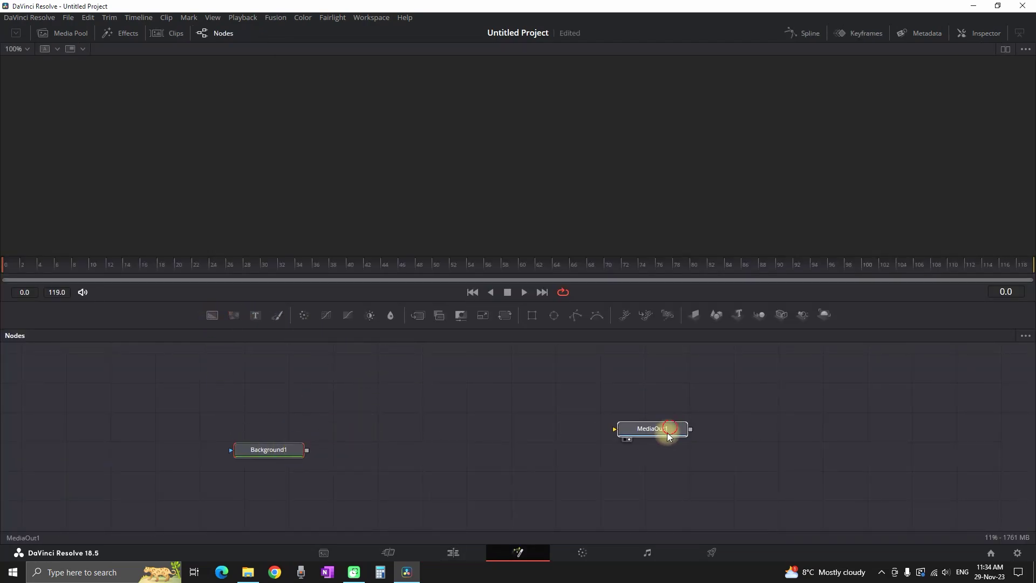
pyautogui.moveTo(668, 436); pyautogui.dragTo(671, 459)
pyautogui.moveTo(306, 450); pyautogui.dragTo(670, 456)
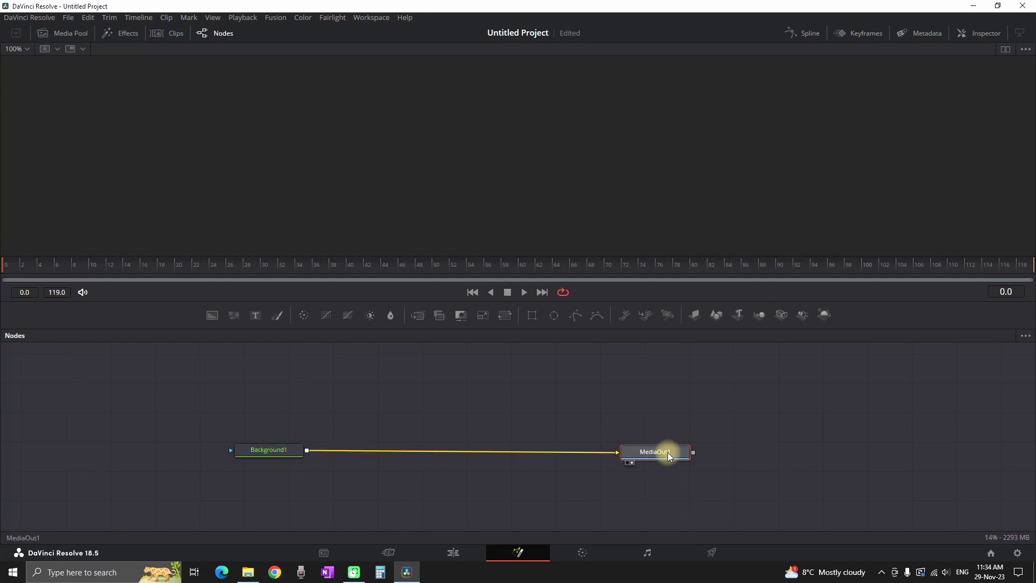
pyautogui.press('1')
# Show the Background1 node's properties in the Inspector
pyautogui.click(270, 450)
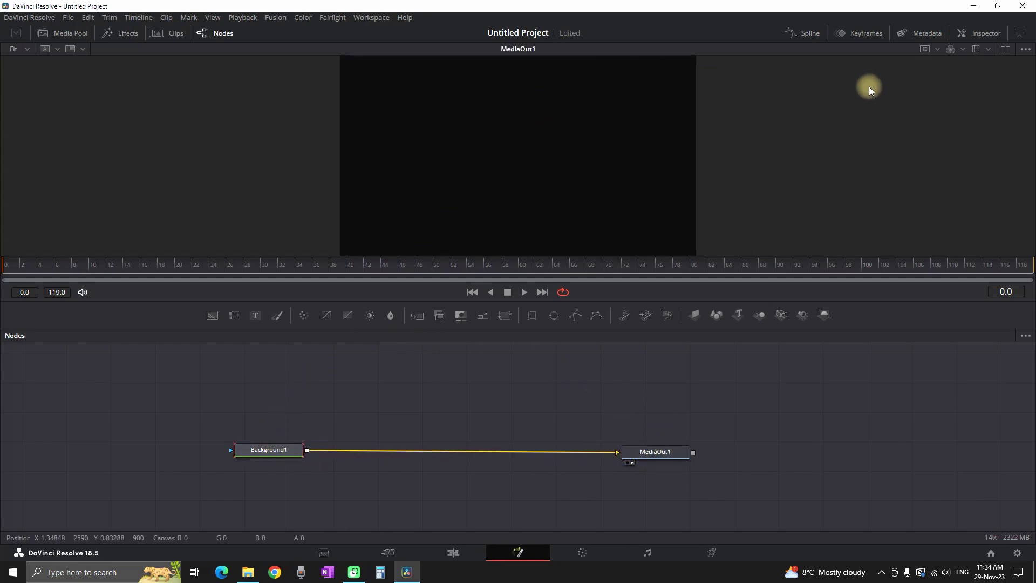
pyautogui.click(972, 34)
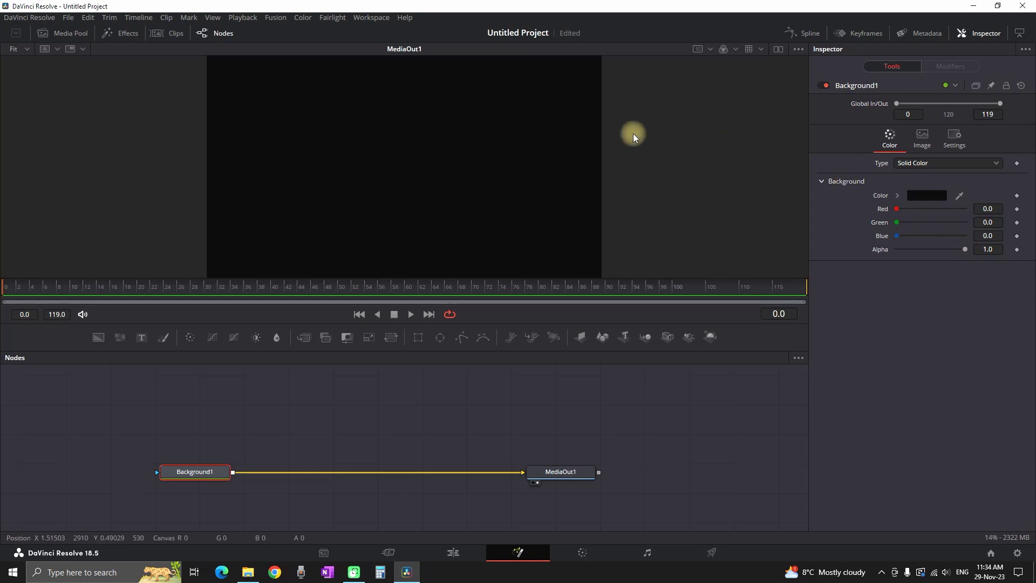
# Try light blue #00aaff as the solid background color, and reset the color to its default
pyautogui.click(929, 195)
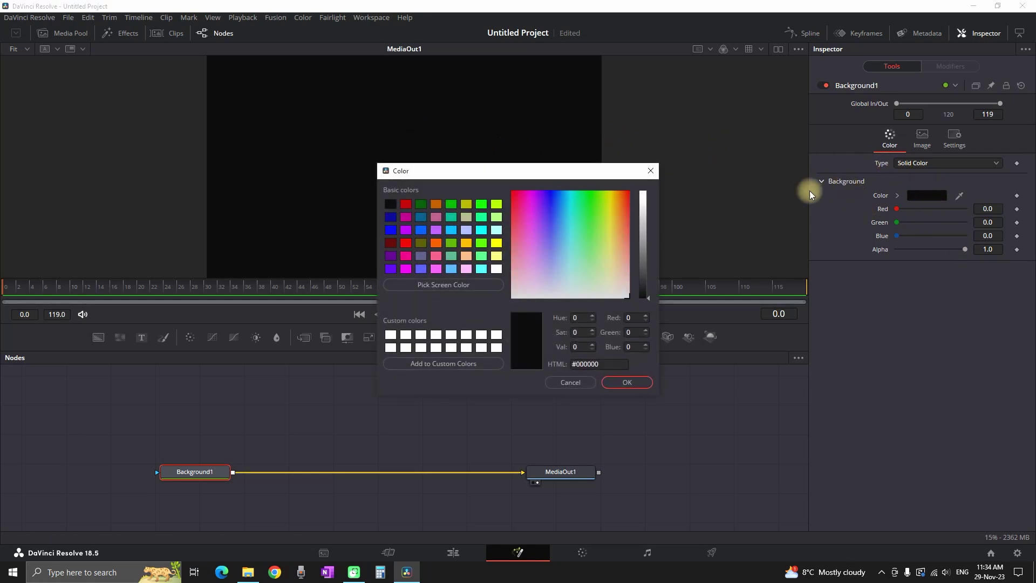
pyautogui.click(466, 243)
pyautogui.click(451, 243)
pyautogui.click(452, 230)
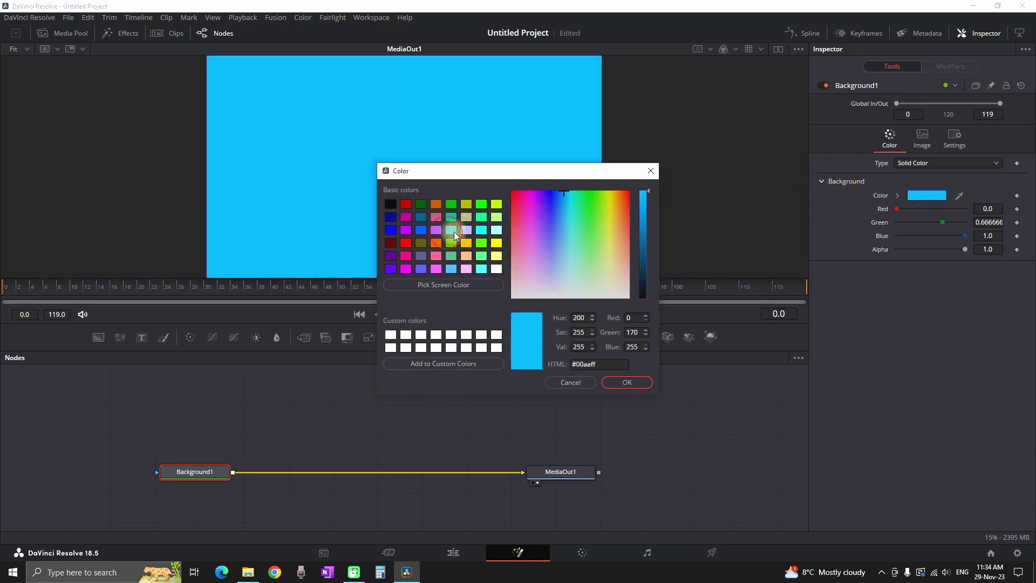
pyautogui.click(627, 382)
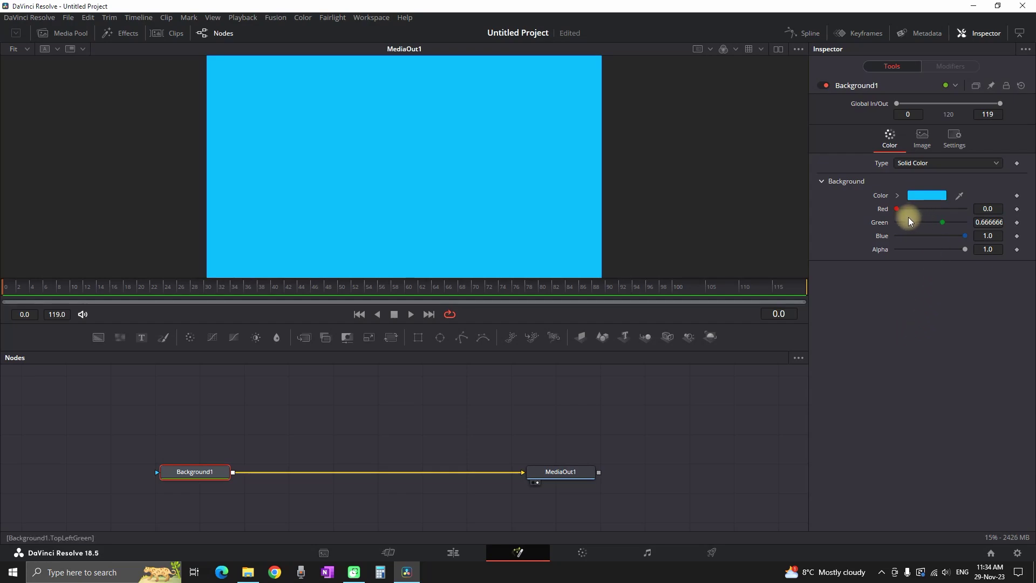
pyautogui.doubleClick(881, 198)
# Set the background's alpha to 0.0 and move the Background1 node slightly farther from MediaOut1
pyautogui.moveTo(966, 250); pyautogui.dragTo(880, 253)
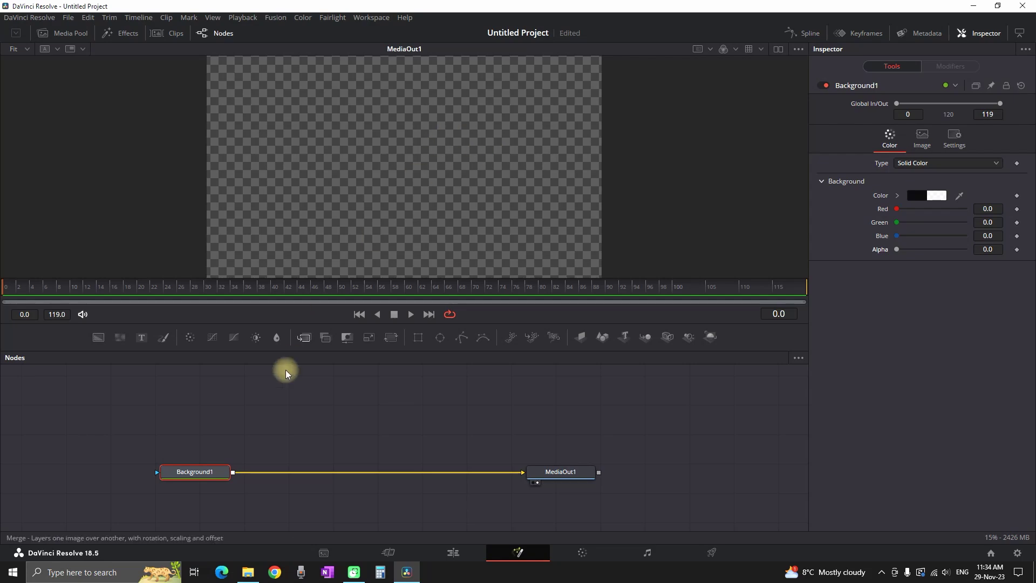
pyautogui.moveTo(203, 471); pyautogui.dragTo(172, 468)
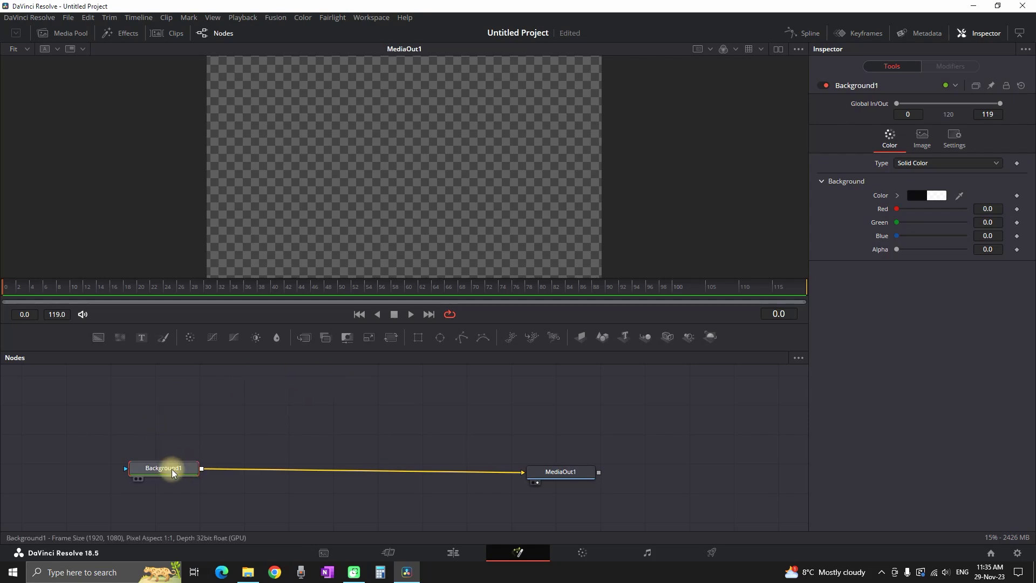
# Merge the DaVinci Resolve icon image from the media pool between Background1 and MediaOut1, and place its node above Merge1
pyautogui.click(62, 35)
pyautogui.click(109, 79)
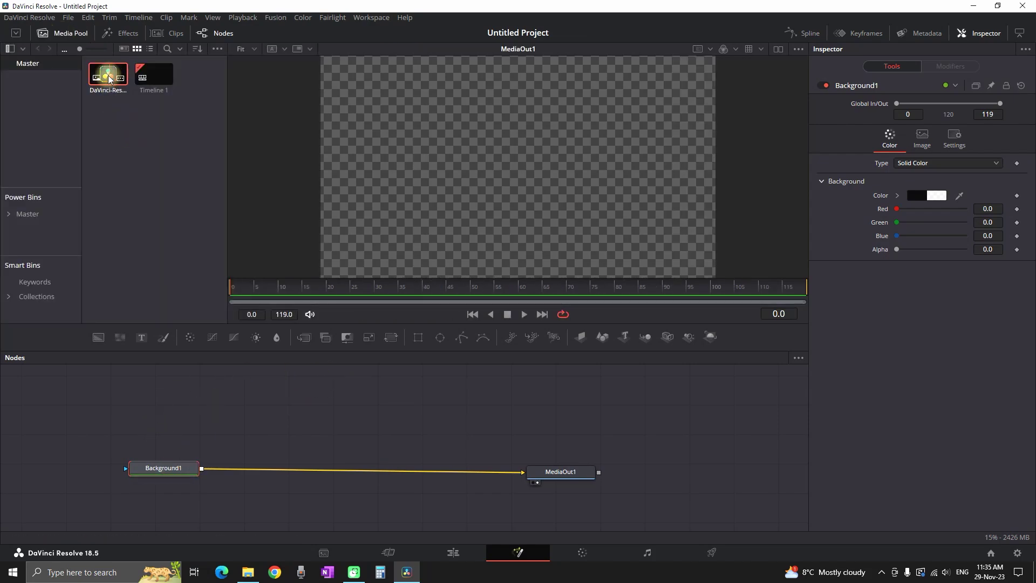
pyautogui.moveTo(106, 83); pyautogui.dragTo(265, 468)
pyautogui.moveTo(163, 497); pyautogui.dragTo(276, 436)
# Rename the MediaIn1 node as LOGO
pyautogui.press('F2')
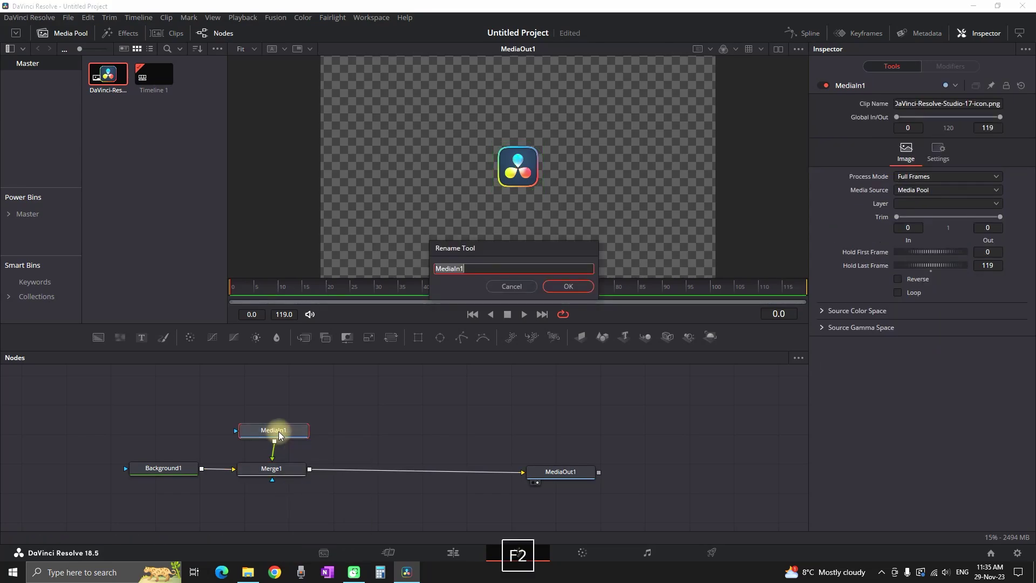
pyautogui.write('LOGO')
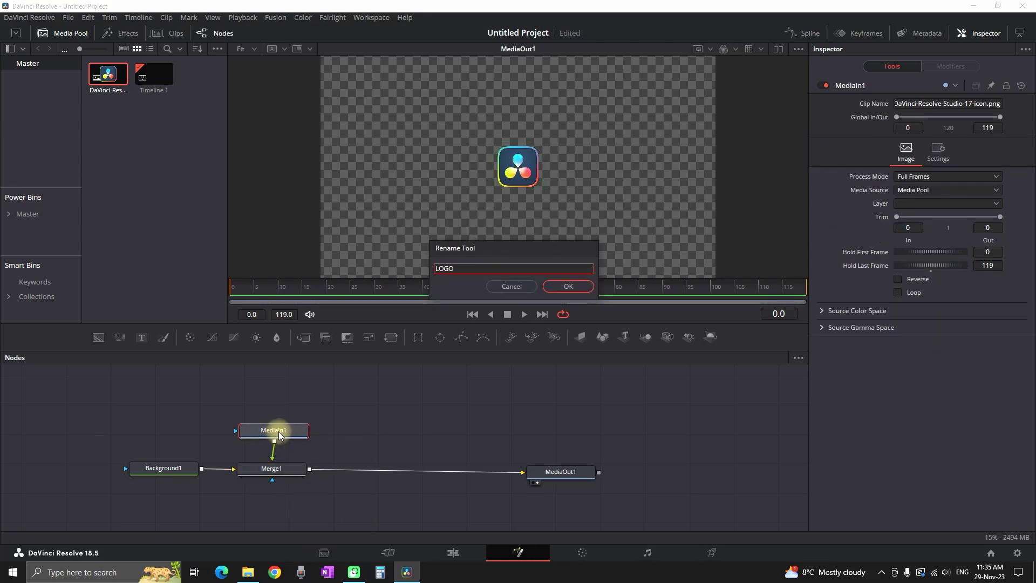
pyautogui.press('Return')
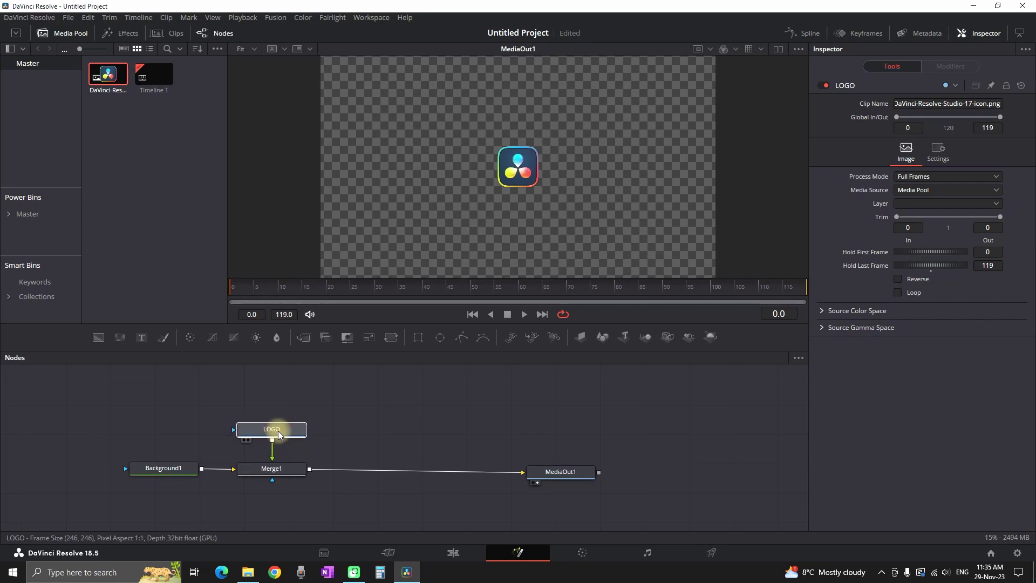
pyautogui.click(334, 397)
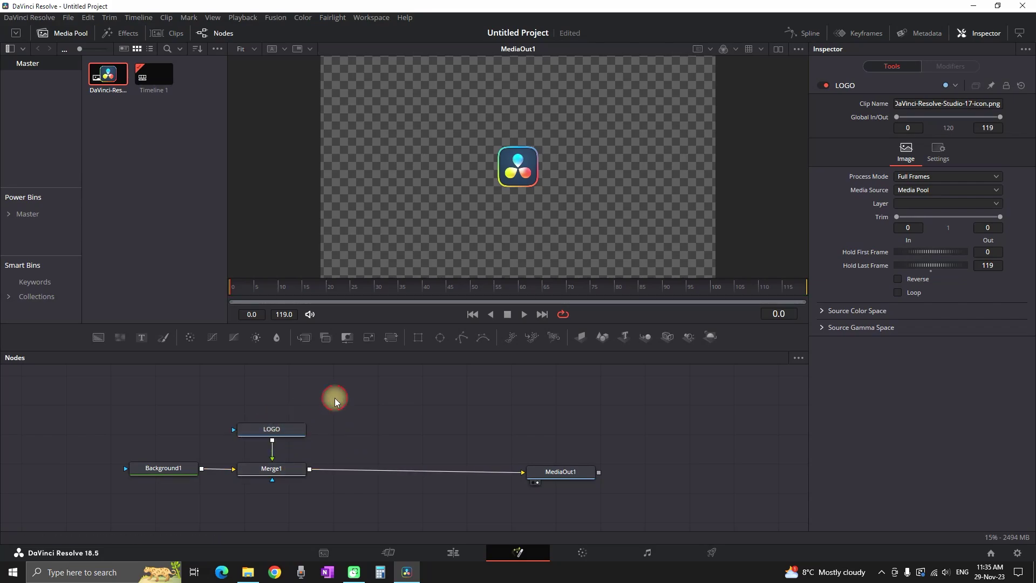
# Insert a Transform node between the LOGO node and Merge1
pyautogui.click(277, 427)
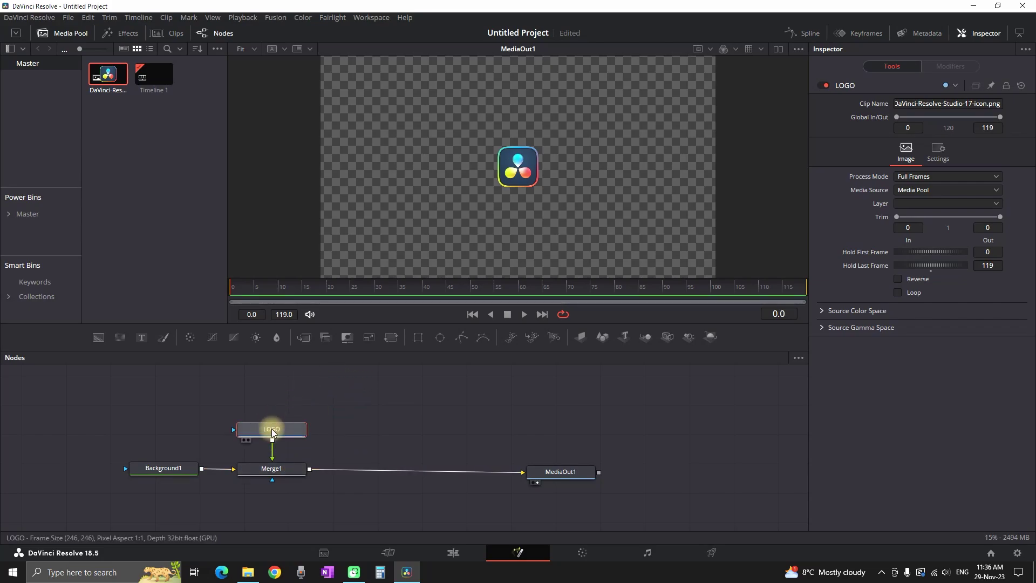
pyautogui.moveTo(272, 431); pyautogui.dragTo(271, 437)
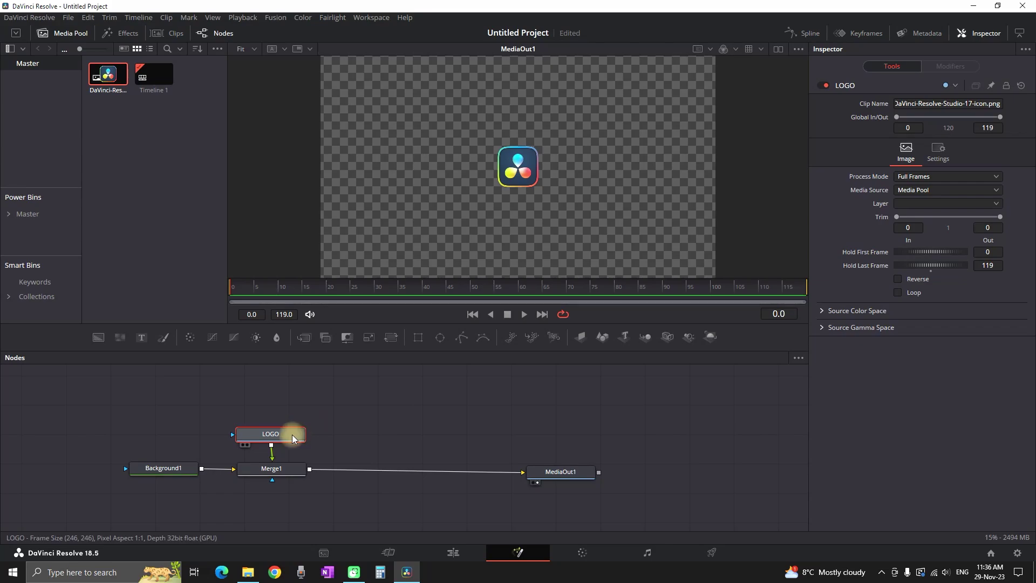
pyautogui.moveTo(294, 438); pyautogui.dragTo(296, 439)
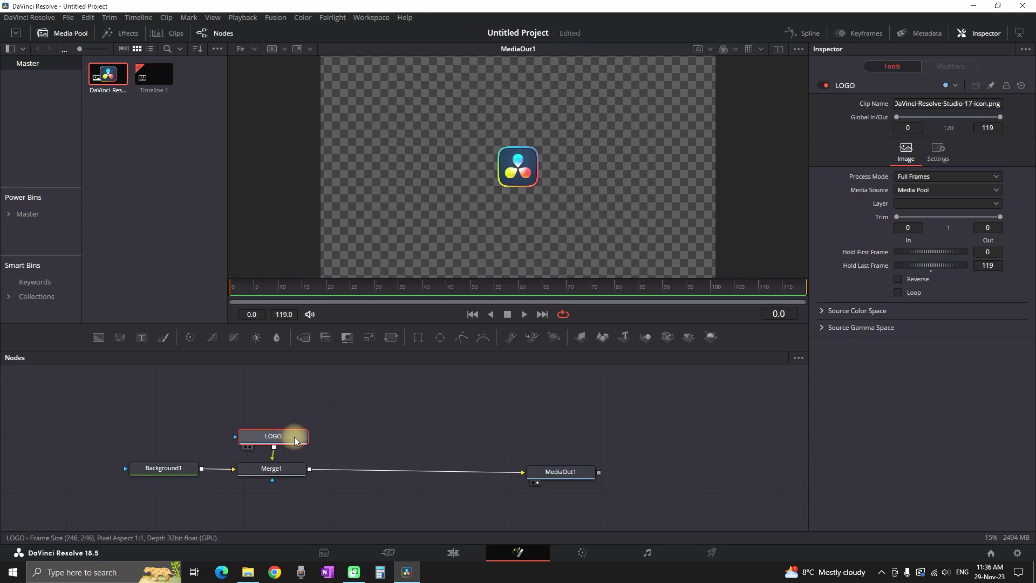
pyautogui.click(392, 340)
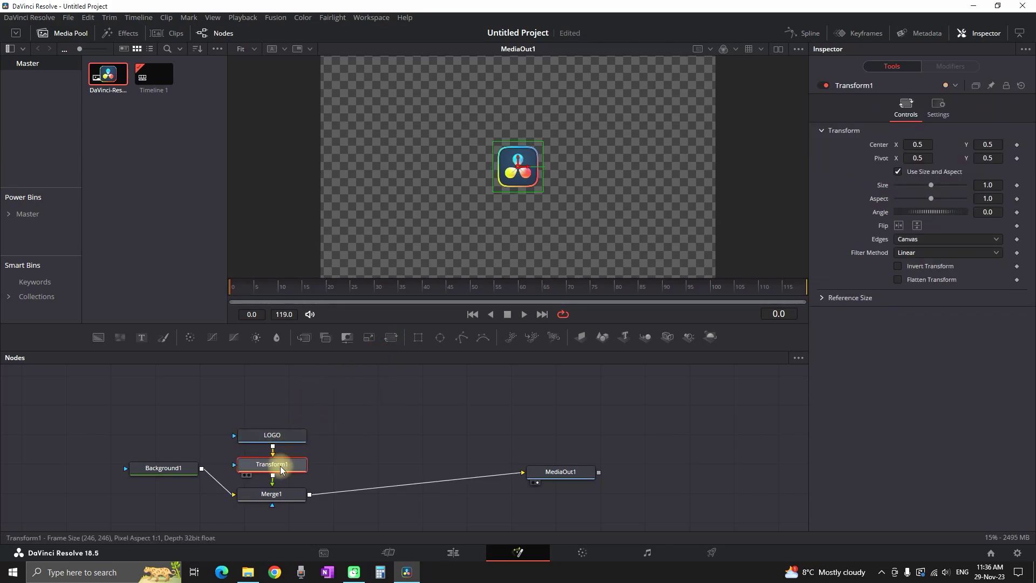
# Try moving the logo freely across the viewer, and undo the move
pyautogui.moveTo(518, 166); pyautogui.dragTo(562, 155)
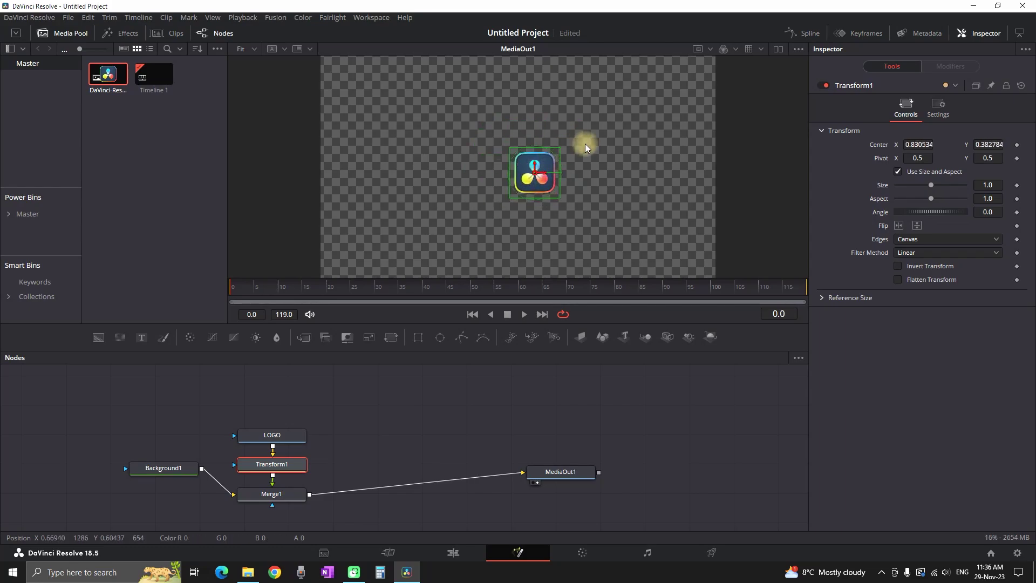
pyautogui.hotkey('ctrl', 'z')
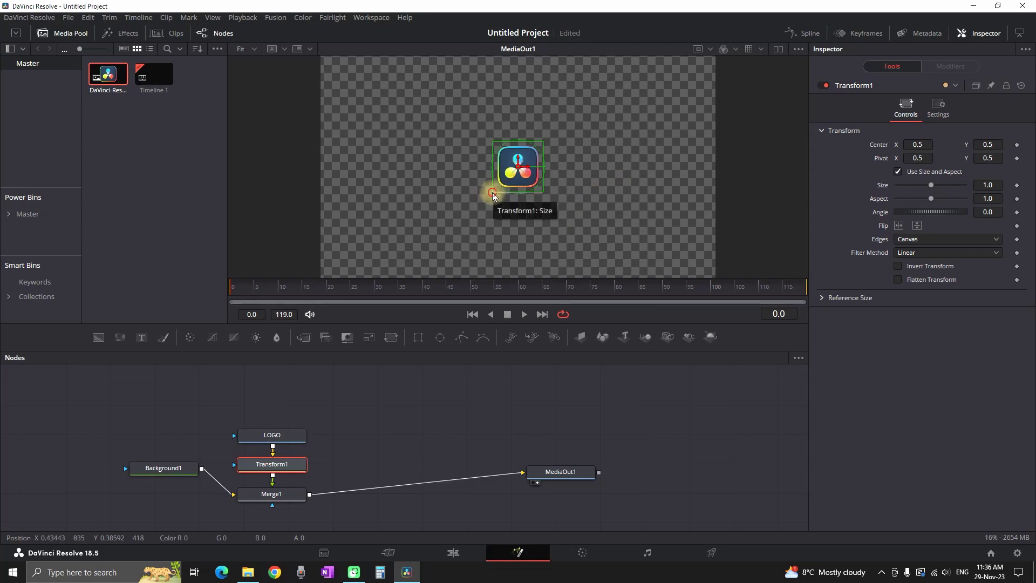
# Enlarge the logo to a size of about 2.02 and move it horizontally to Center X of about 2.88
pyautogui.moveTo(492, 193); pyautogui.dragTo(466, 226)
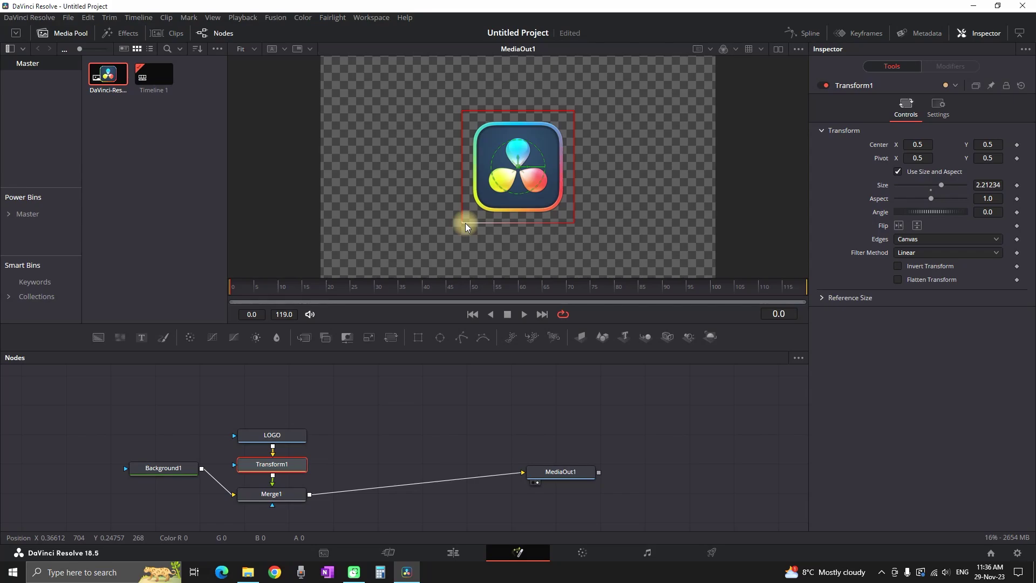
pyautogui.moveTo(465, 222); pyautogui.dragTo(471, 218)
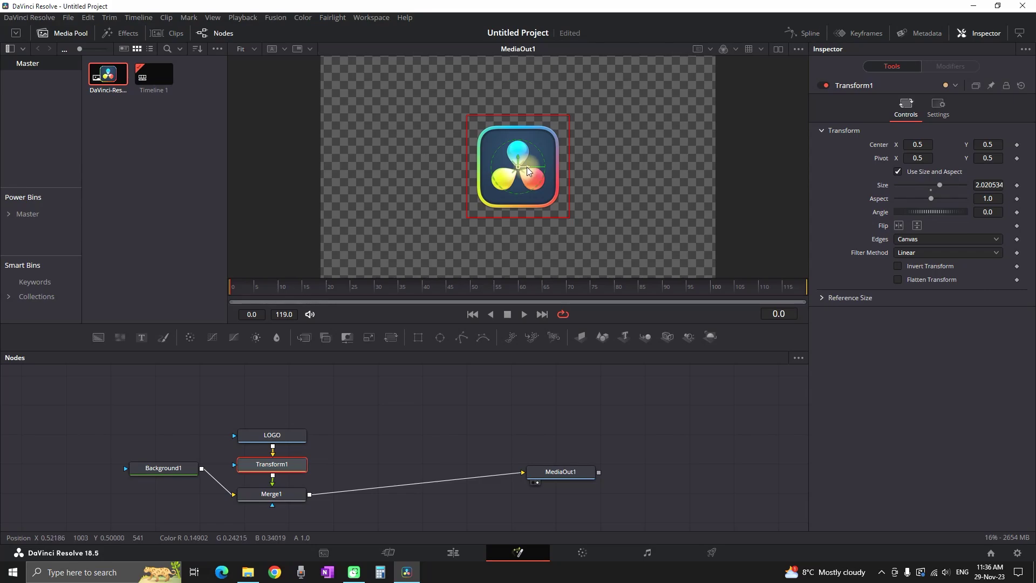
pyautogui.moveTo(527, 167); pyautogui.dragTo(647, 168)
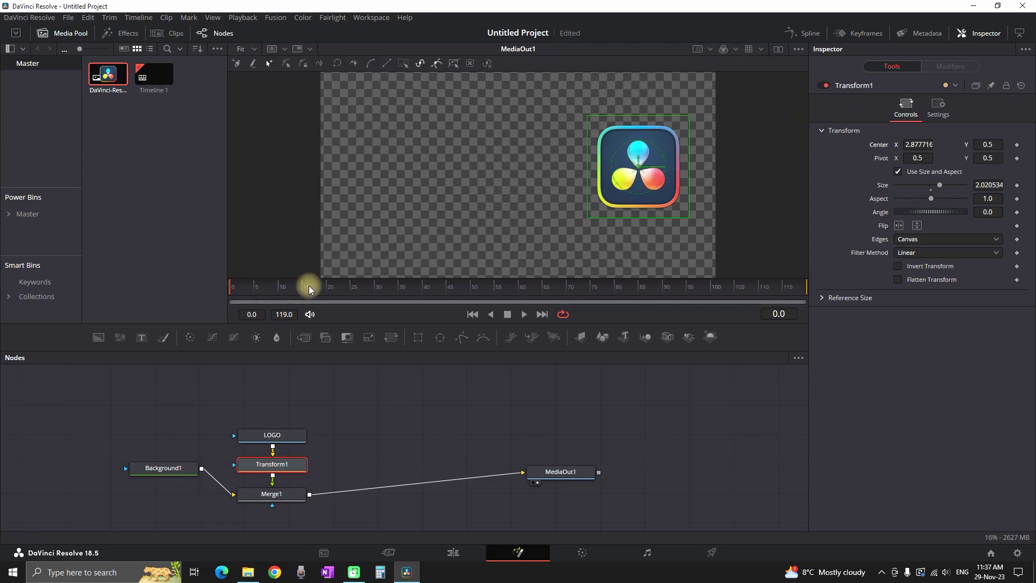
# Add keyframes for the Transform1 Center and Angle parameters at frame 20
pyautogui.click(327, 287)
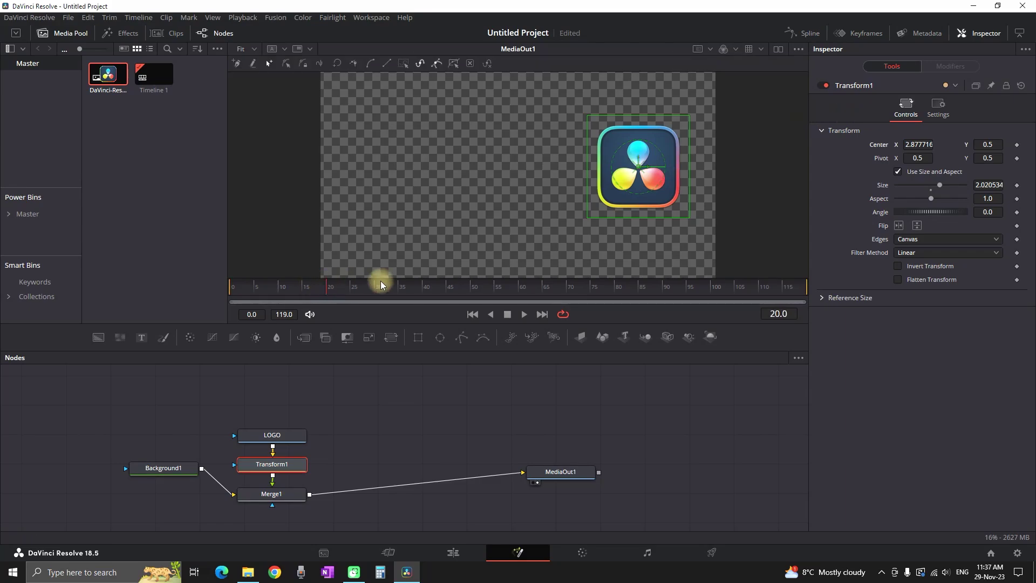
pyautogui.click(1016, 145)
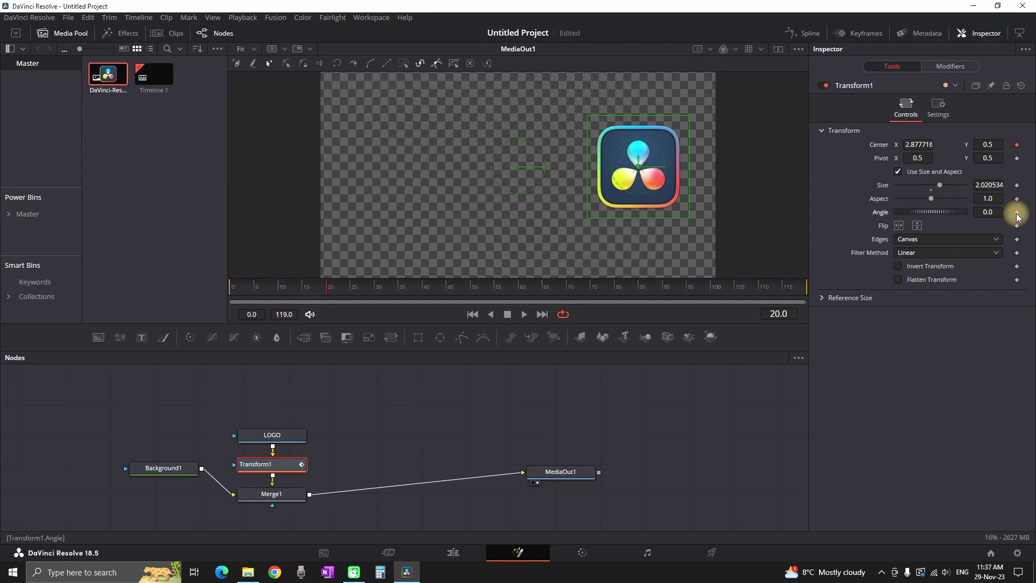
pyautogui.click(1016, 213)
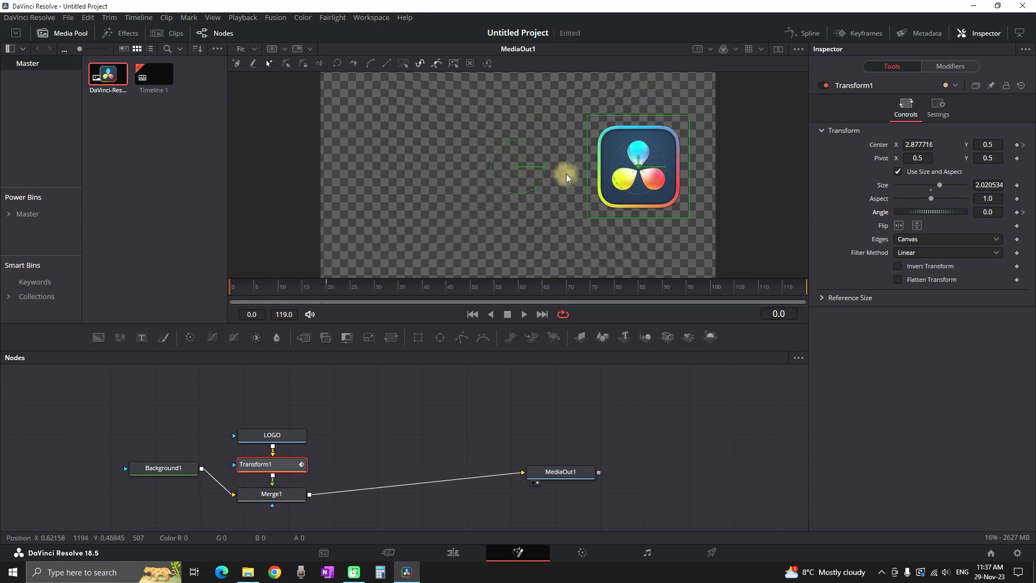
# At frame 0, move the logo outside the canvas to Center about X -4.03, Y -2.97, and set its angle to 250
pyautogui.scroll(-2, 533, 209)
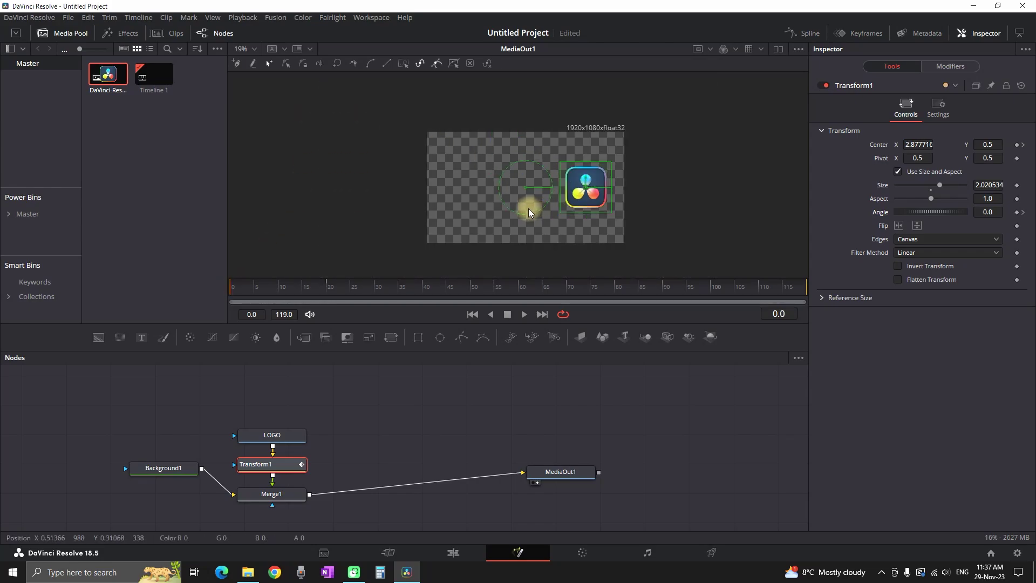
pyautogui.moveTo(588, 191); pyautogui.dragTo(424, 272)
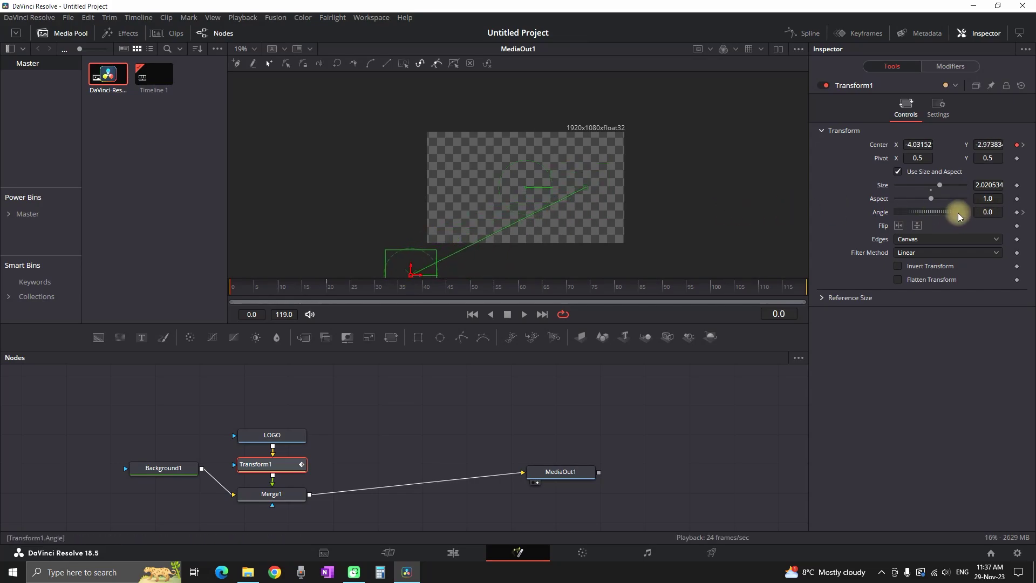
pyautogui.moveTo(920, 212); pyautogui.dragTo(954, 213)
pyautogui.moveTo(582, 221); pyautogui.dragTo(795, 346)
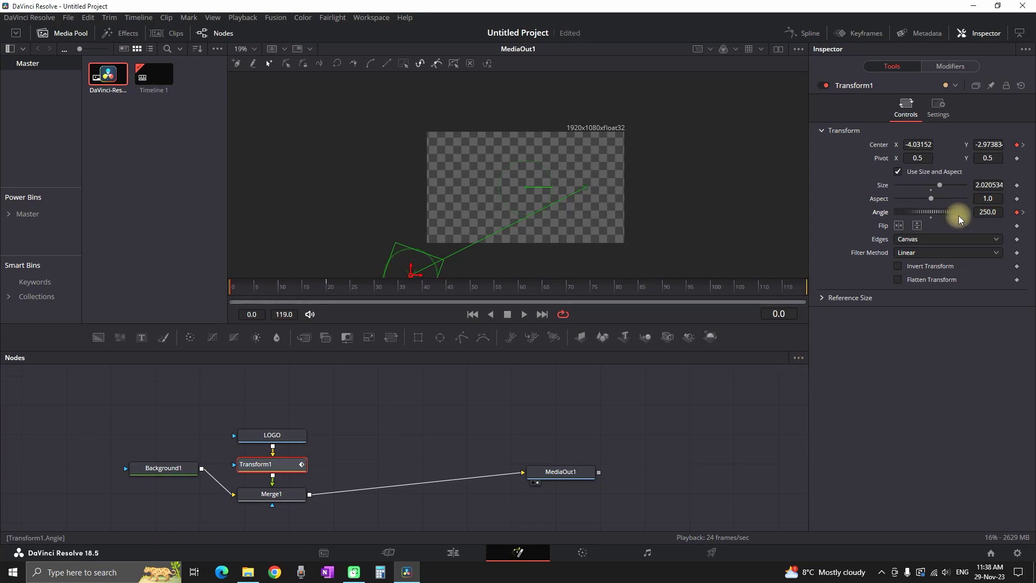
# Play back the logo's entrance animation and scrub through it from frame 0 to frame 20
pyautogui.press('space')
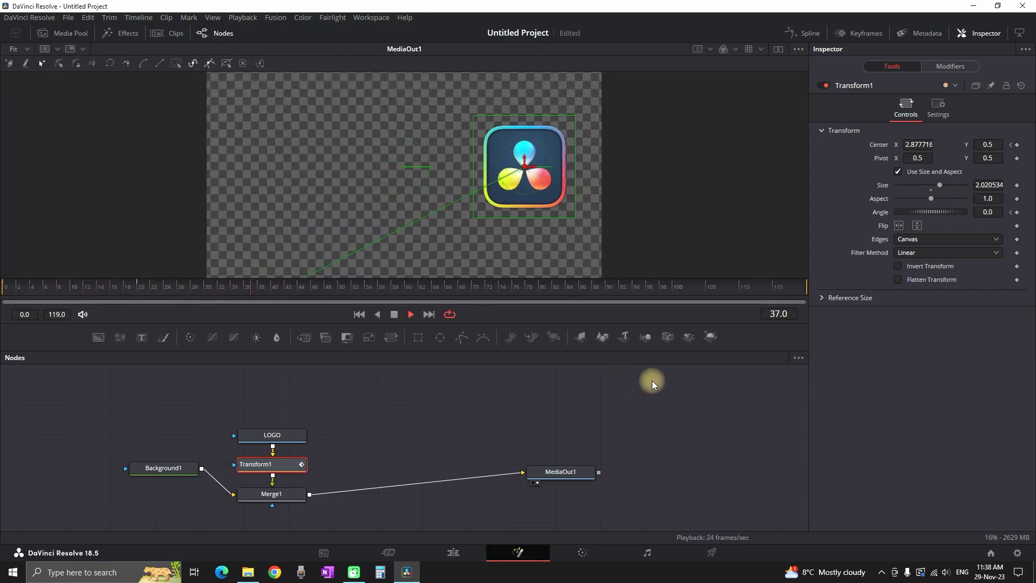
pyautogui.press('space')
pyautogui.click(8, 289)
pyautogui.click(36, 285)
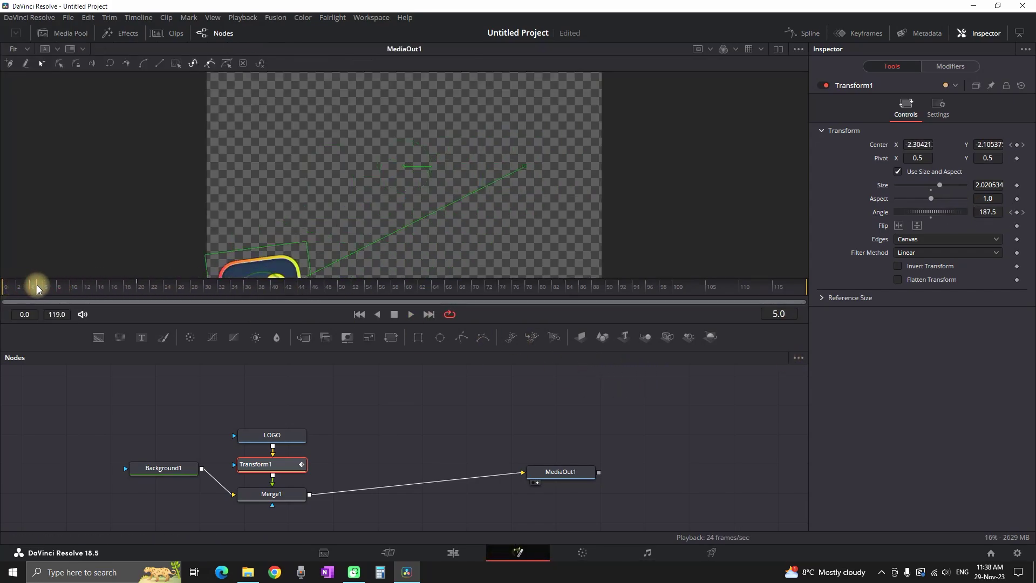
pyautogui.moveTo(92, 286); pyautogui.dragTo(140, 285)
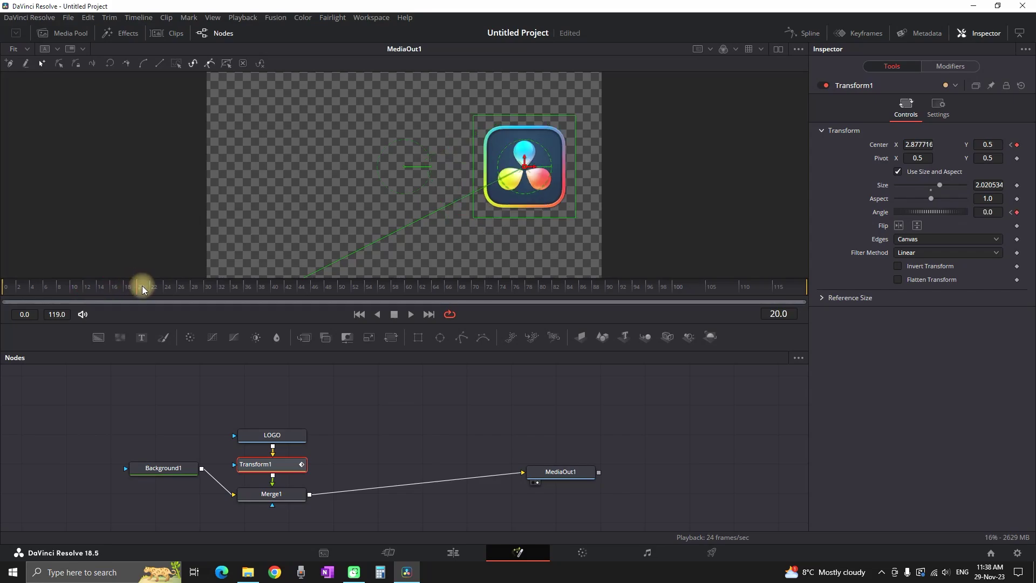
# Show all Transform1 animation curves in the Spline editor, fit them in view, and smooth all their keyframes
pyautogui.click(808, 34)
pyautogui.click(348, 387)
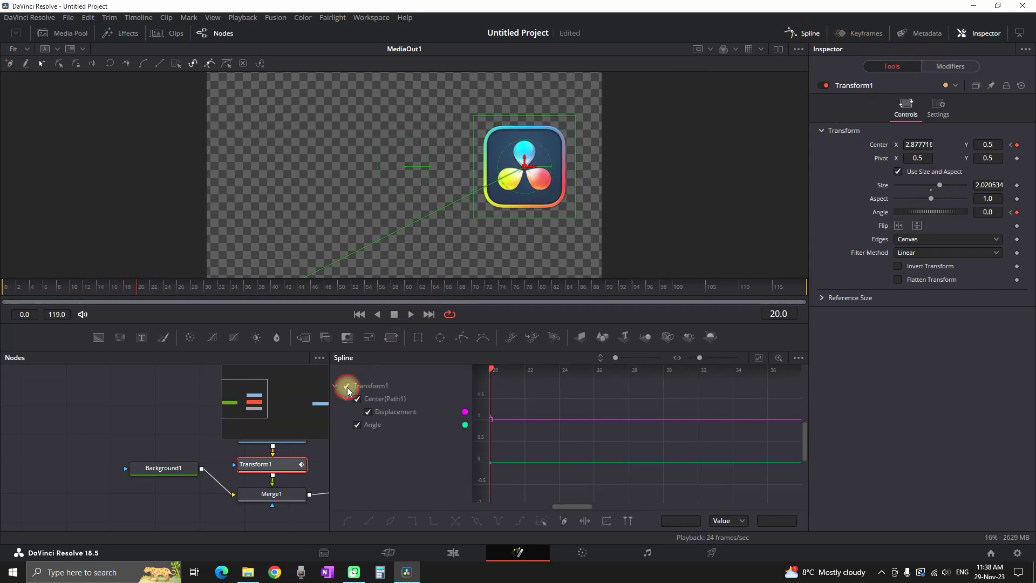
pyautogui.click(759, 359)
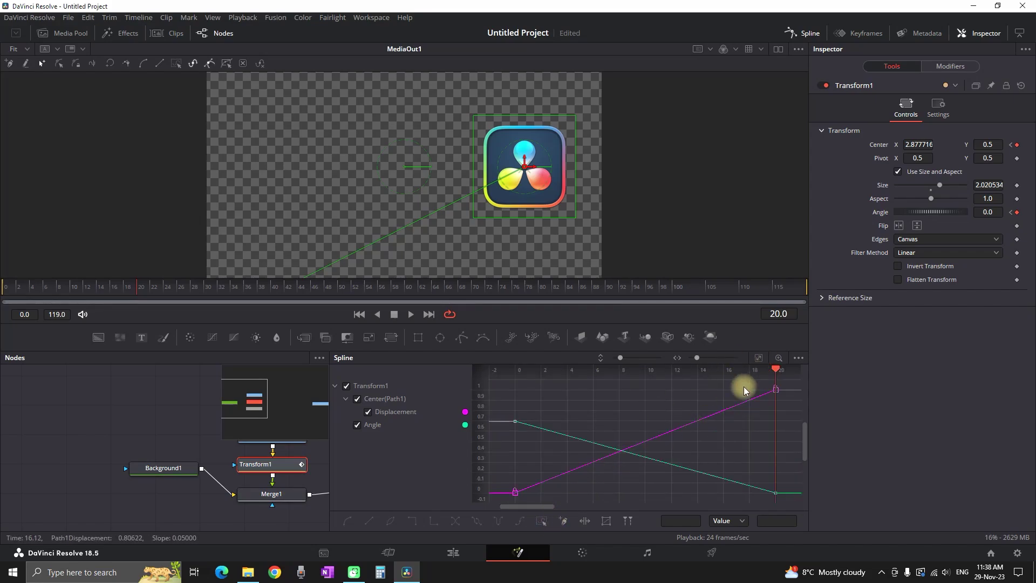
pyautogui.click(545, 521)
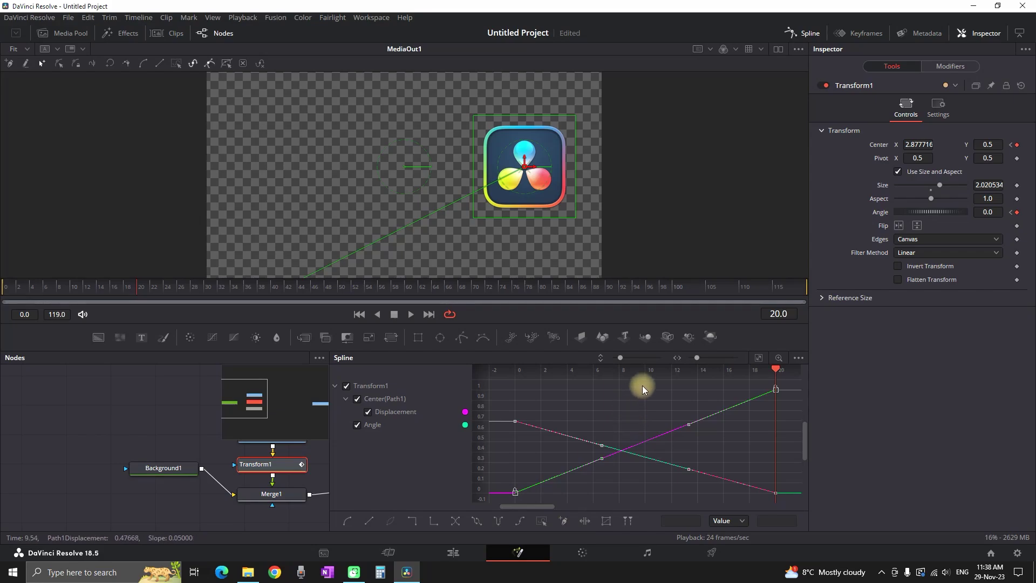
pyautogui.hotkey('shift', 's')
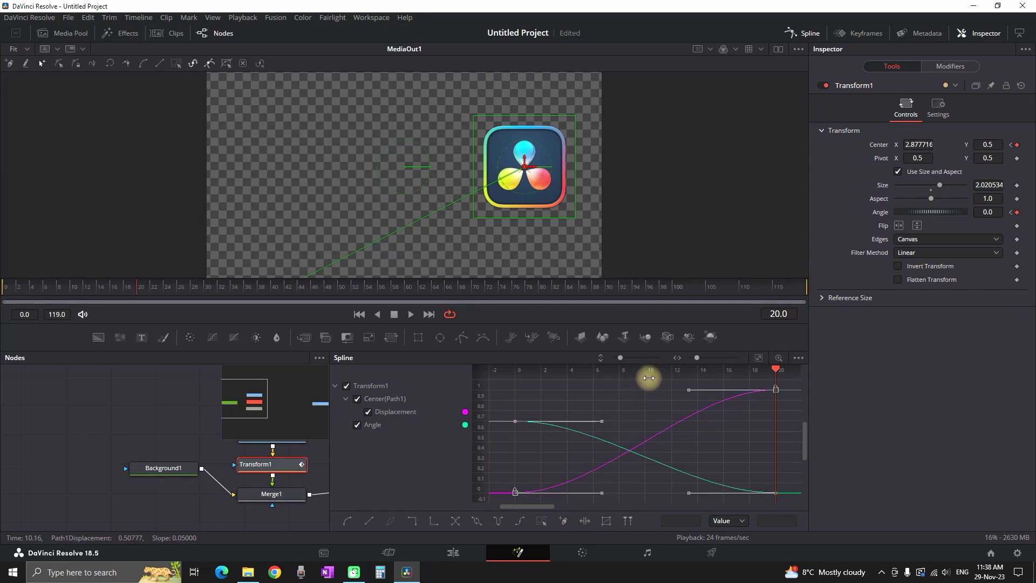
# Play back the logo's entrance from the start to check the smoothed motion
pyautogui.click(9, 289)
pyautogui.click(409, 314)
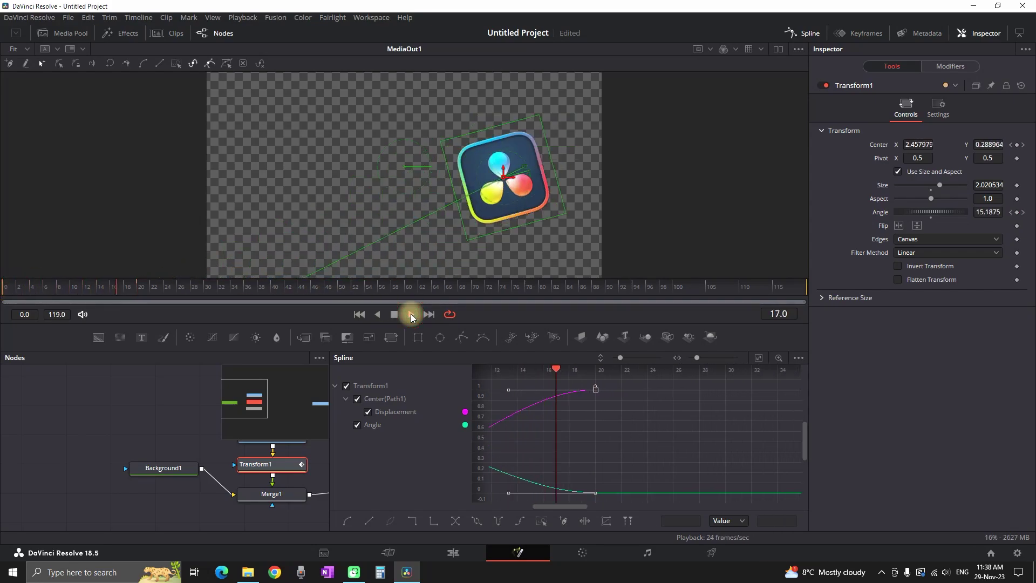
pyautogui.click(61, 288)
pyautogui.click(411, 314)
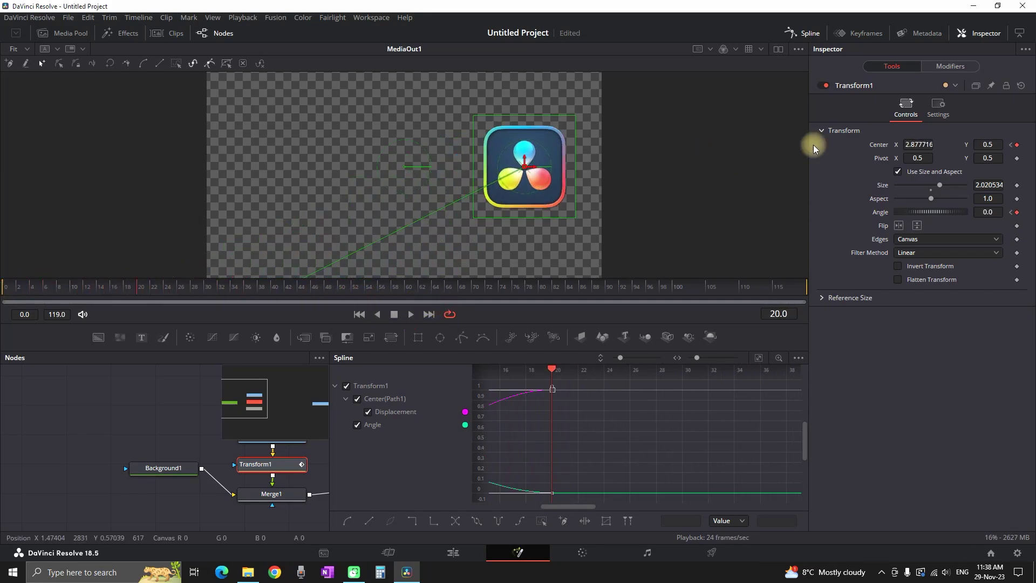
# Enable Motion Blur for Transform1, raise its quality, and close the Spline editor
pyautogui.click(939, 114)
pyautogui.click(899, 246)
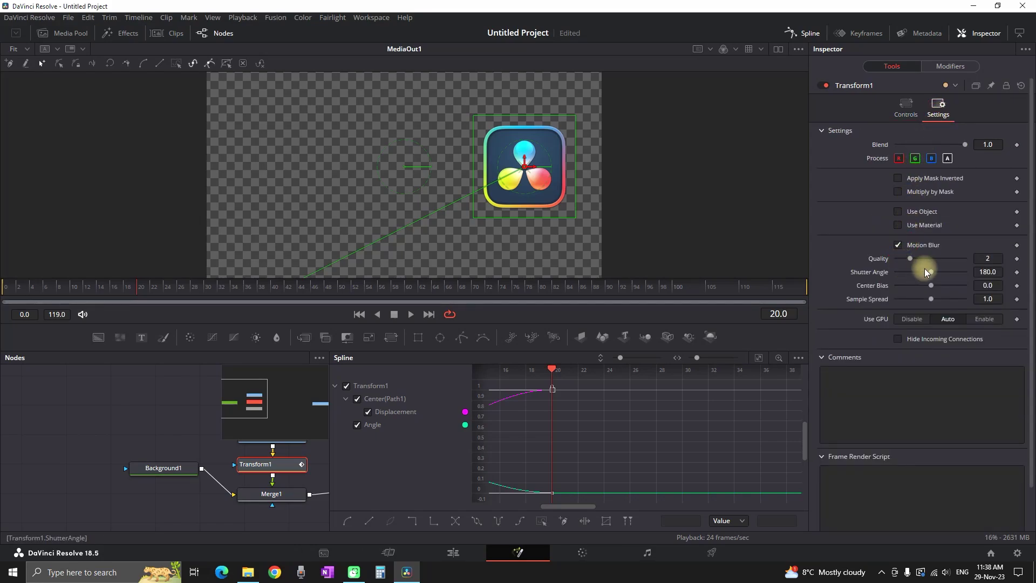
pyautogui.click(949, 258)
pyautogui.click(804, 33)
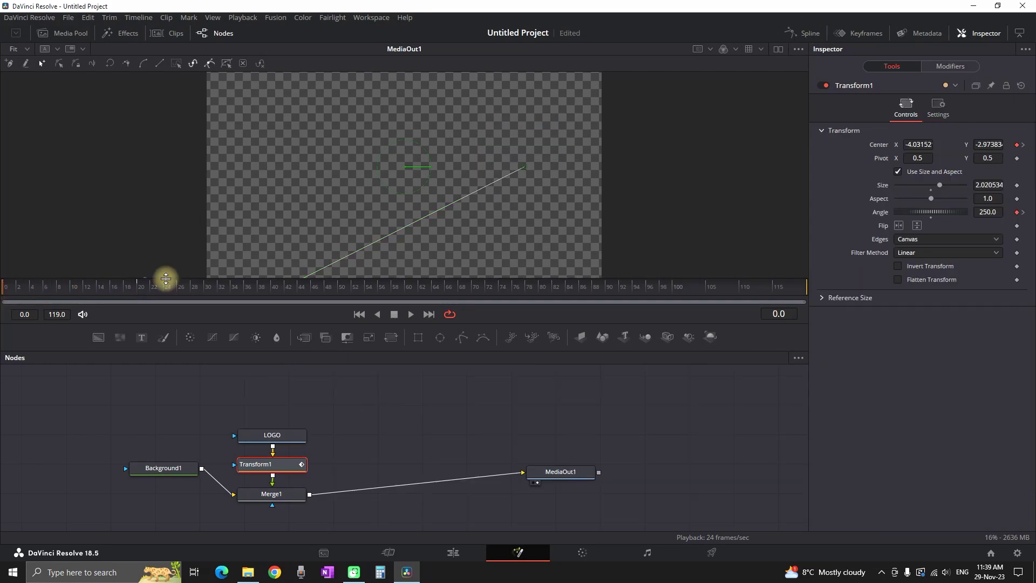
# Play back the logo's entrance from frame 0 to check the motion blur
pyautogui.press('space')
pyautogui.click(7, 286)
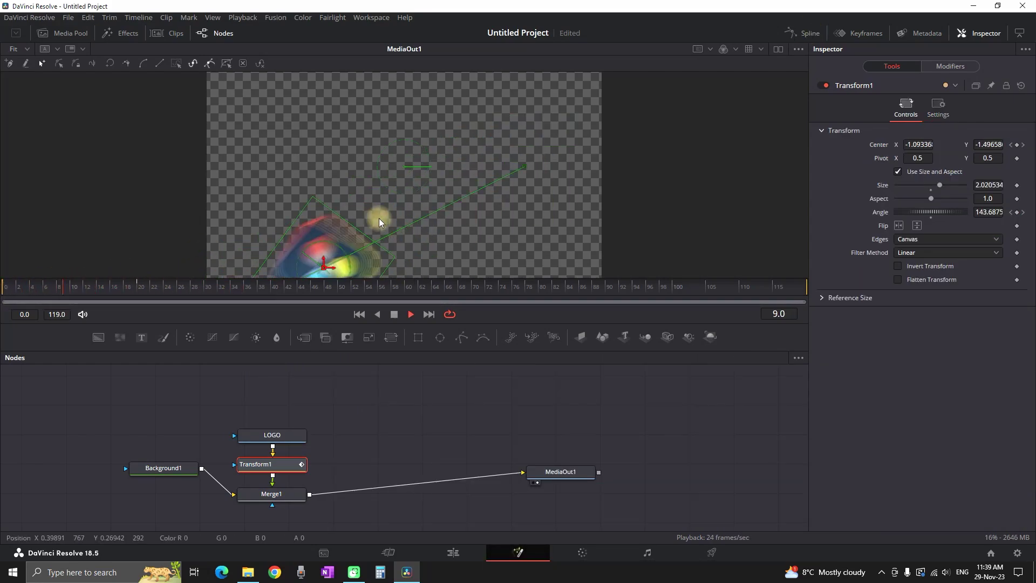
pyautogui.press('space')
pyautogui.click(127, 286)
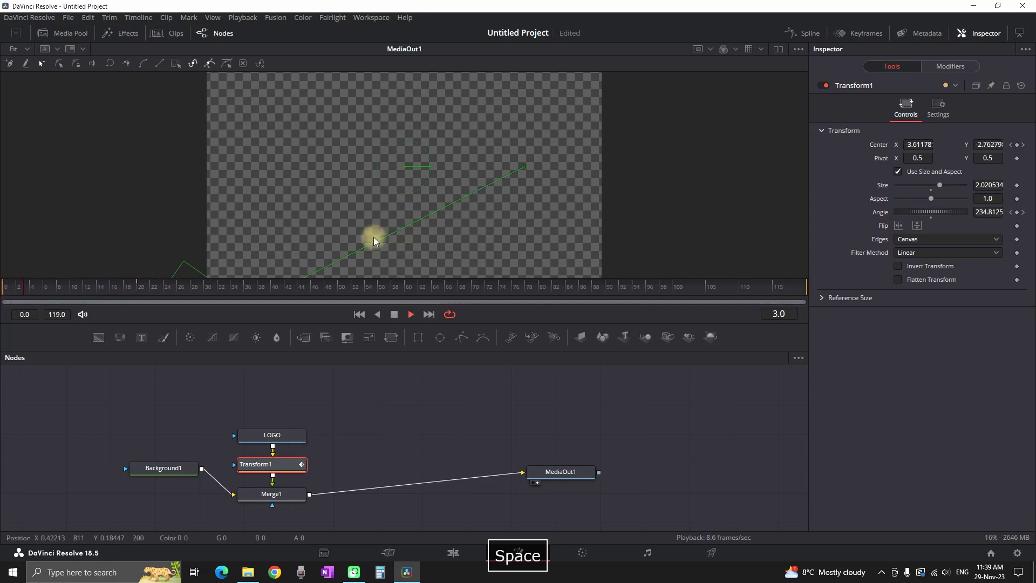
pyautogui.press('space')
pyautogui.press('space')
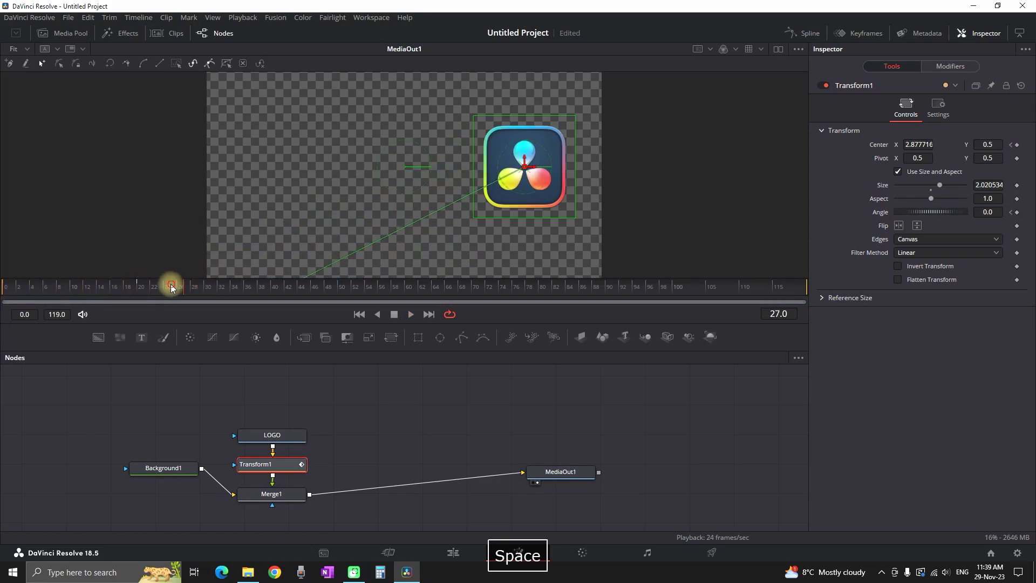
# At frame 20, add a Camera Shake (CShk) node between Merge1 and MediaOut1
pyautogui.click(139, 288)
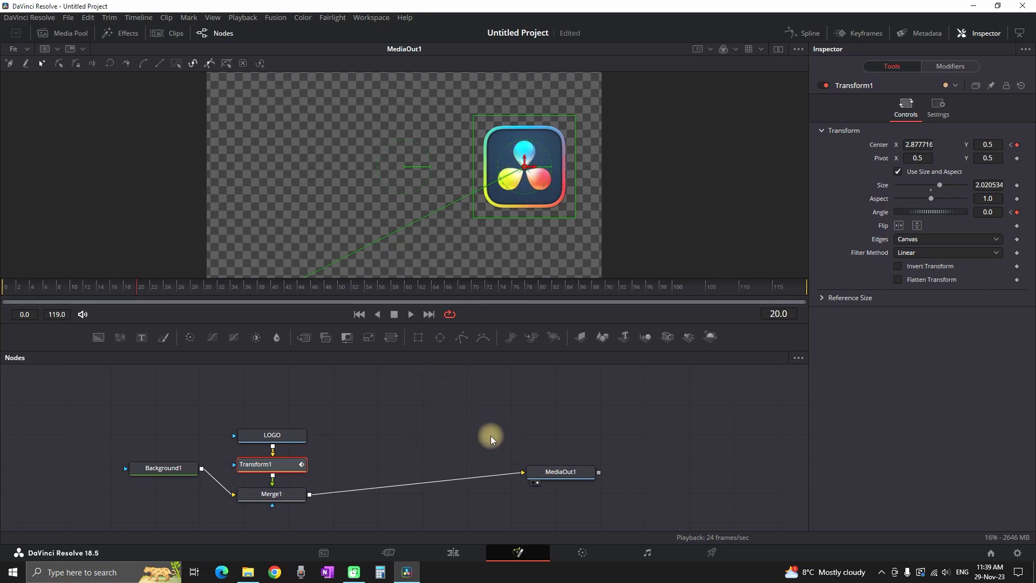
pyautogui.click(293, 497)
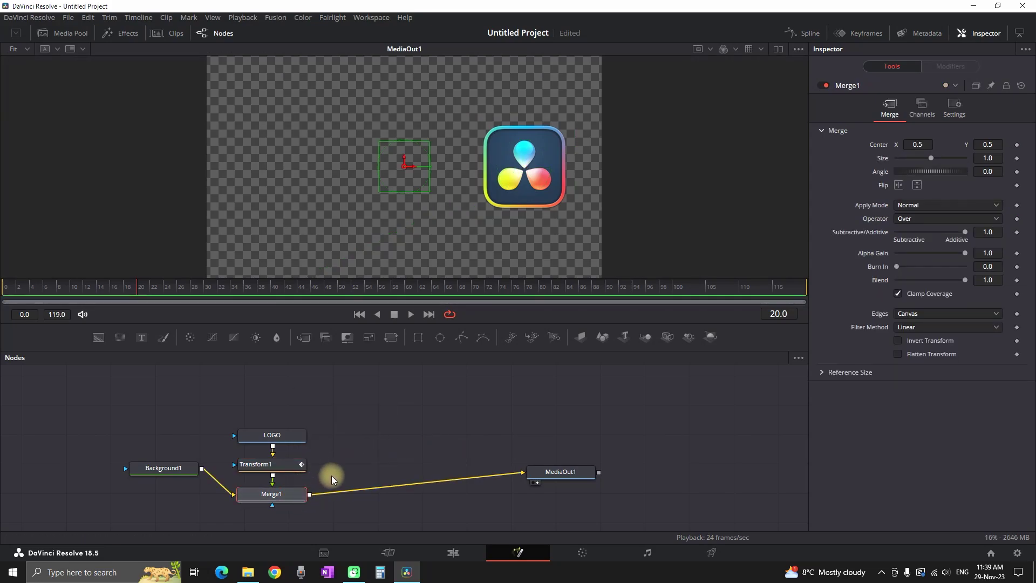
pyautogui.hotkey('ctrl', 'space')
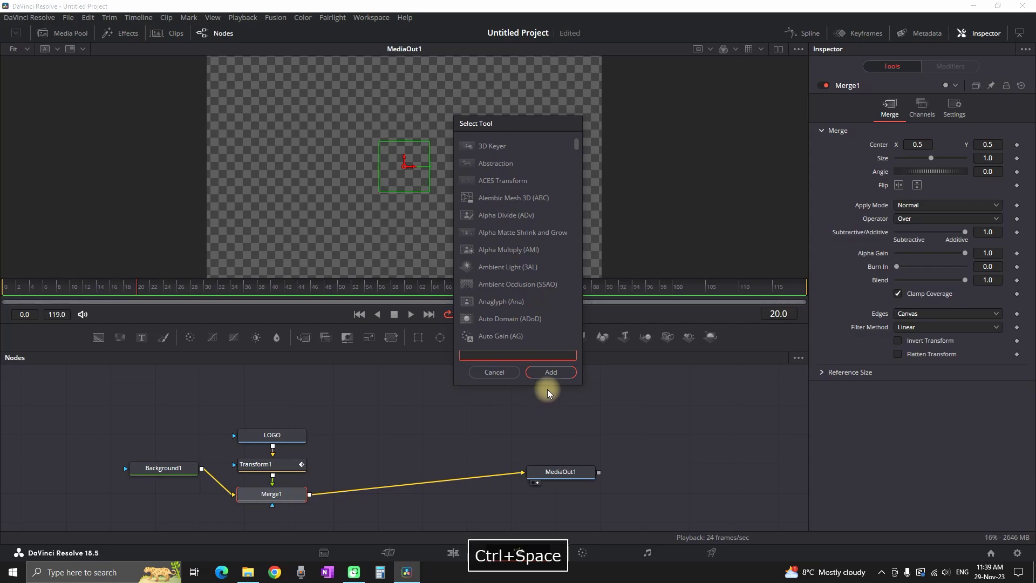
pyautogui.write('mera shake')
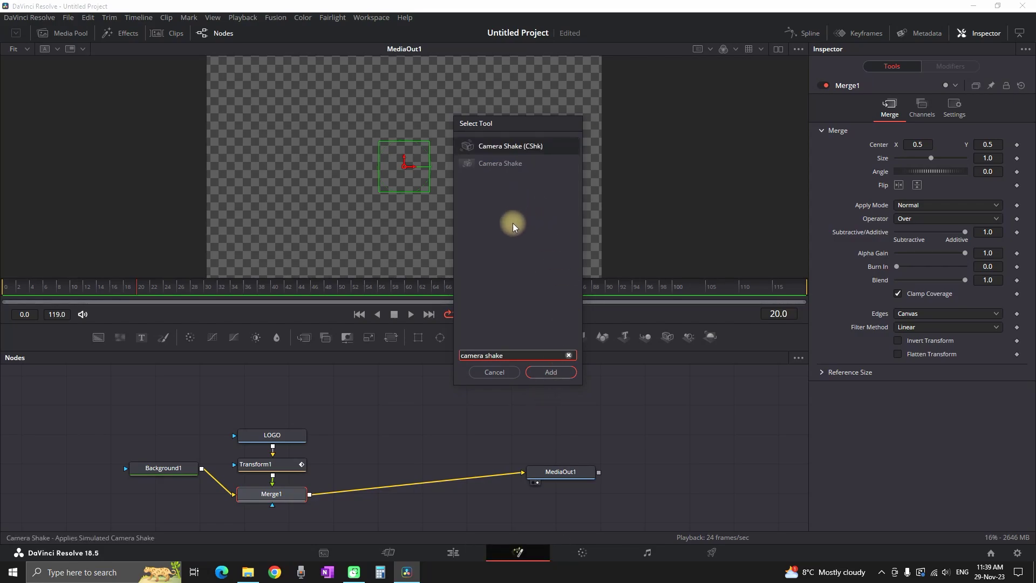
pyautogui.click(560, 375)
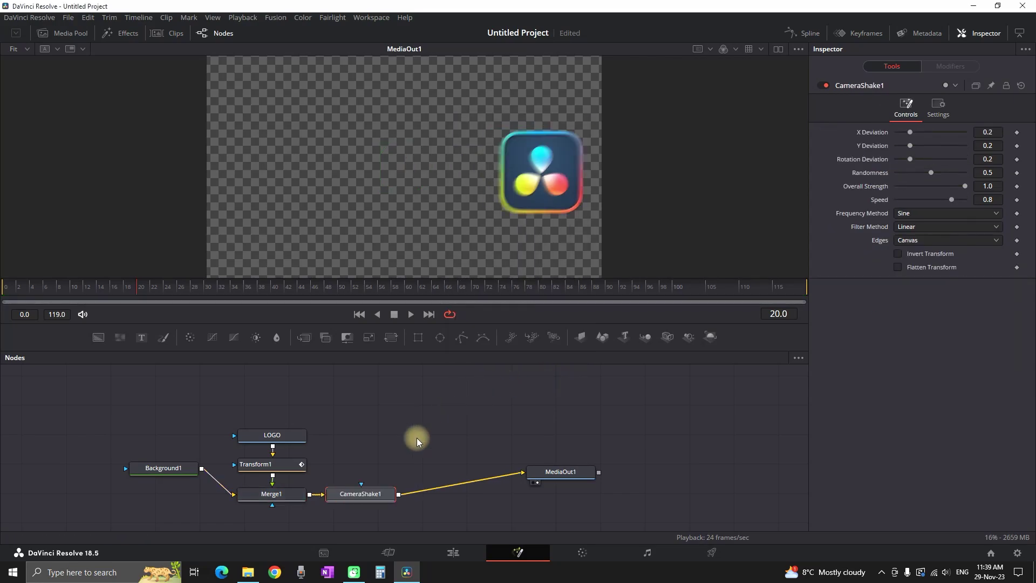
# Play back the composition to preview the default camera shake on the logo, and return to about frame 19
pyautogui.moveTo(151, 292)
pyautogui.mouseDown()
pyautogui.moveTo(76, 289)
pyautogui.moveTo(152, 290)
pyautogui.mouseUp()
pyautogui.press('space')
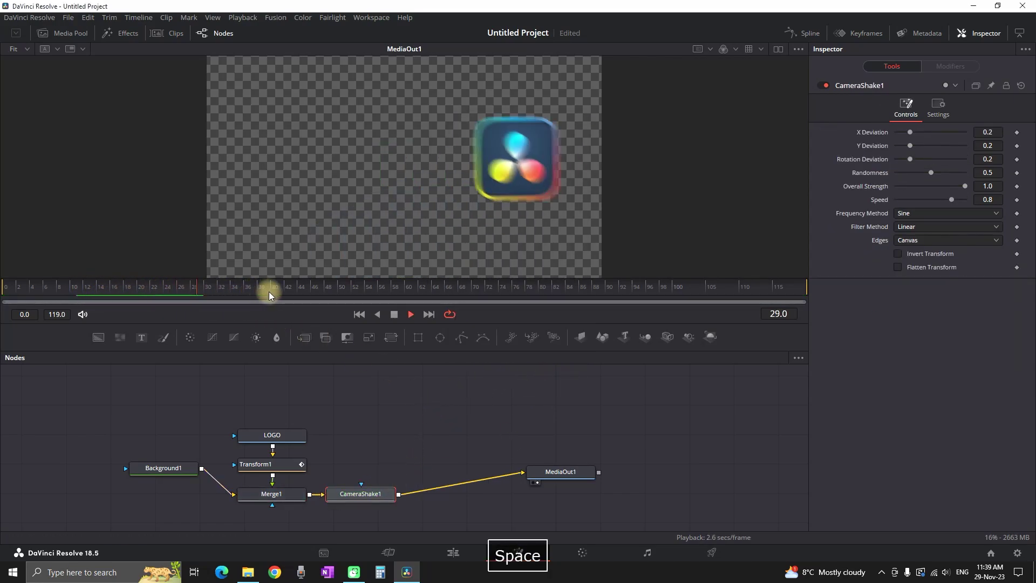
pyautogui.press('space')
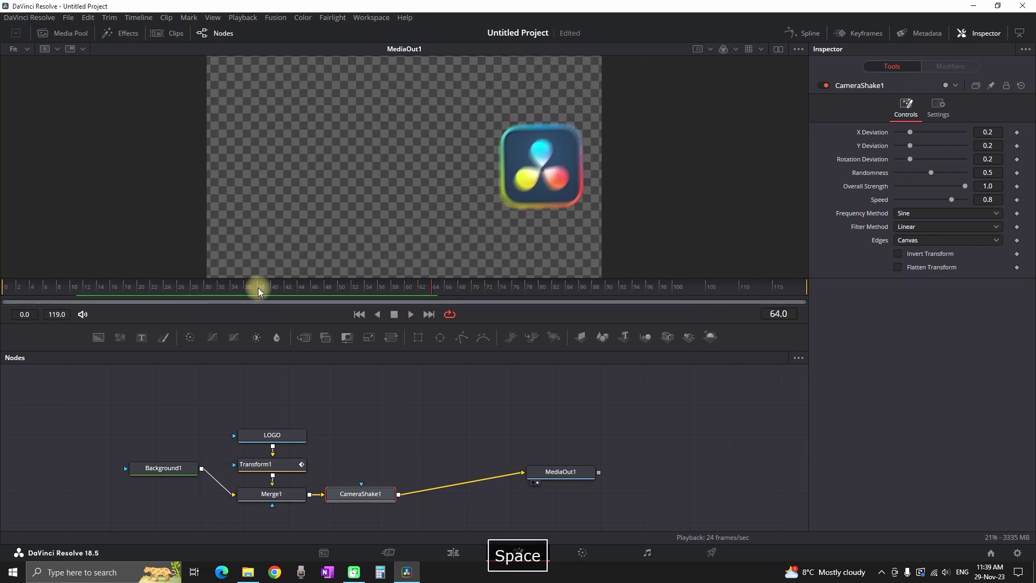
pyautogui.moveTo(248, 283); pyautogui.dragTo(134, 287)
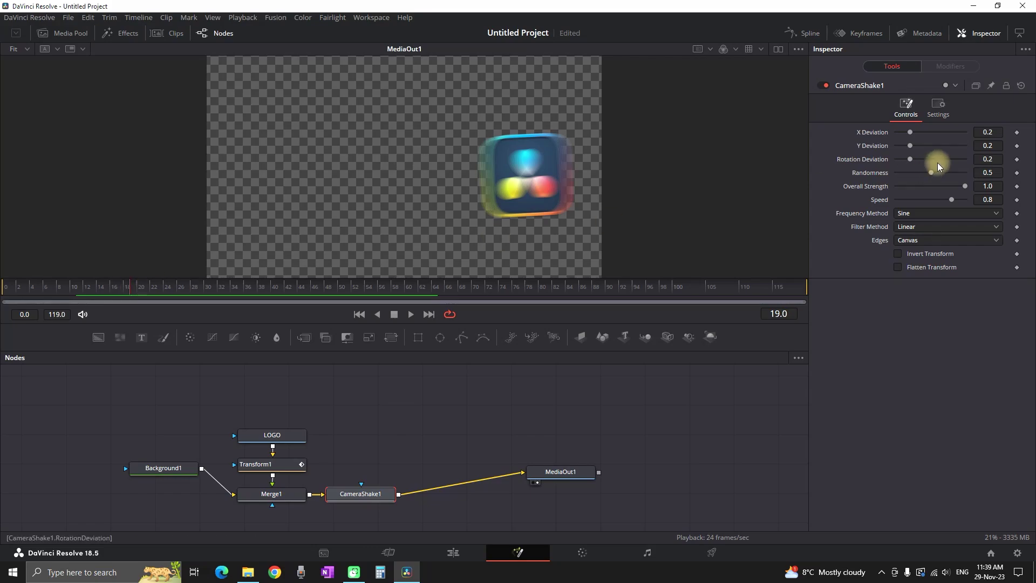
# Set CameraShake1's X Deviation, Y Deviation, Rotation Deviation, Randomness, Overall Strength and Speed to 0, and check the playback
pyautogui.moveTo(911, 132); pyautogui.dragTo(897, 132)
pyautogui.moveTo(910, 145); pyautogui.dragTo(897, 172)
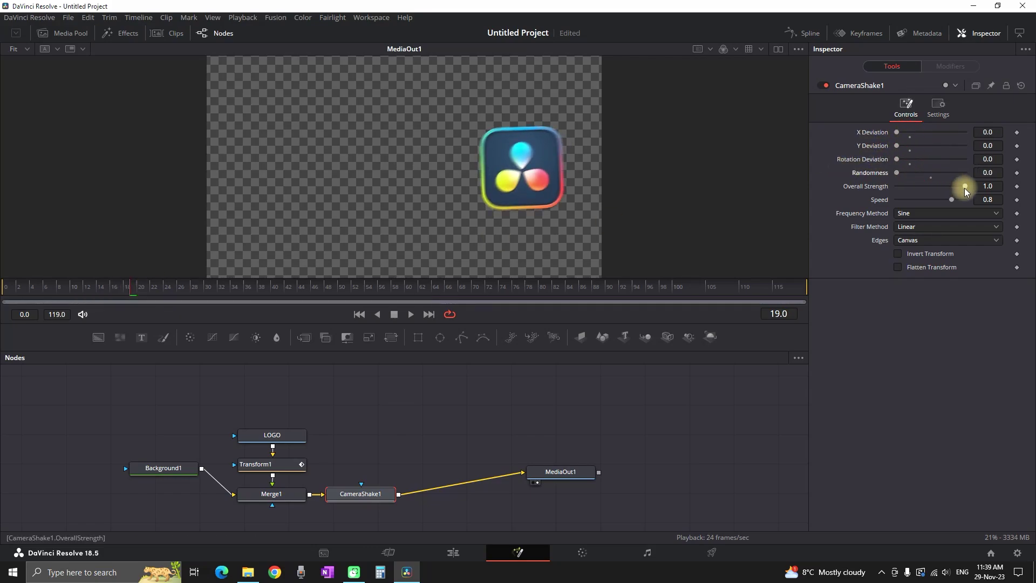
pyautogui.moveTo(964, 187); pyautogui.dragTo(896, 200)
pyautogui.press('space')
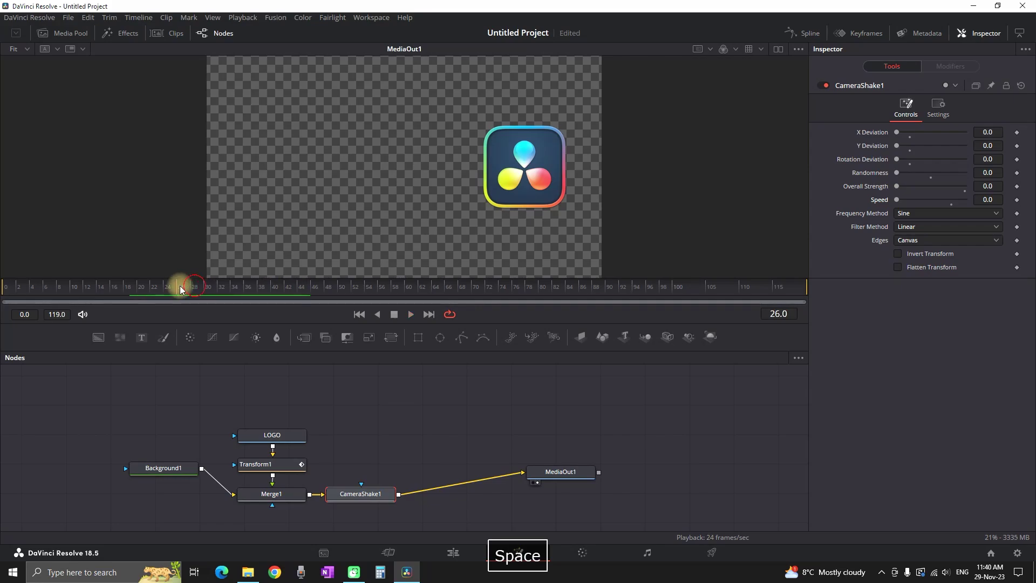
# At frame 20, add keyframes for CameraShake1's X, Y and Rotation Deviation, Randomness, Overall Strength and Speed
pyautogui.moveTo(181, 290); pyautogui.dragTo(142, 287)
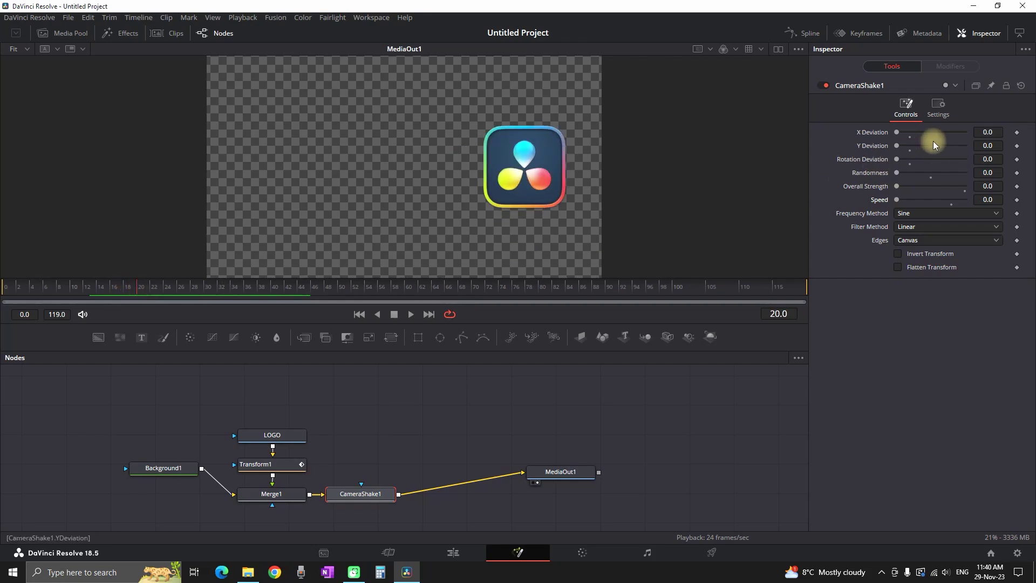
pyautogui.click(1017, 132)
pyautogui.click(1017, 146)
pyautogui.click(1016, 159)
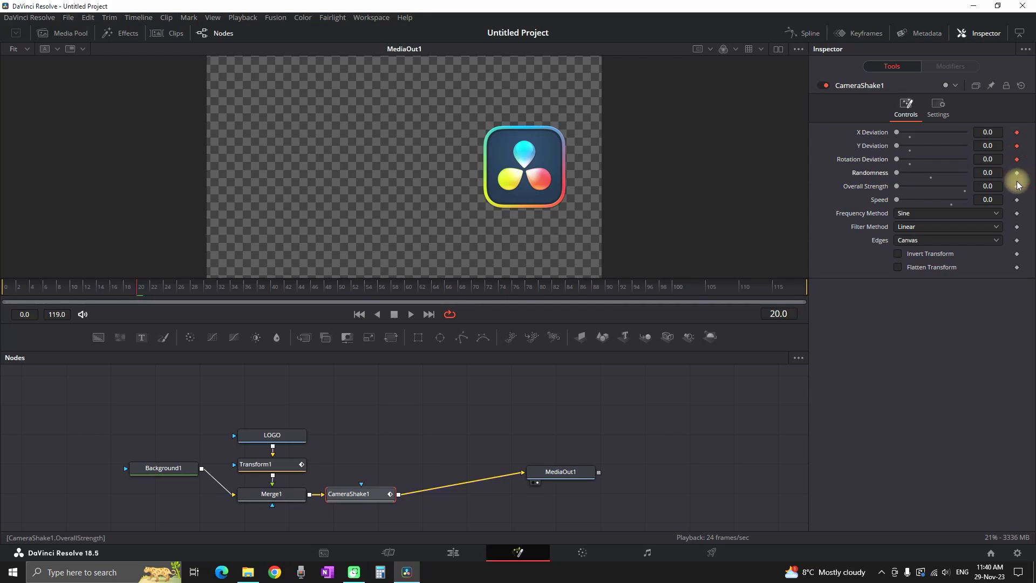
pyautogui.click(1017, 173)
pyautogui.click(1016, 186)
pyautogui.click(1017, 200)
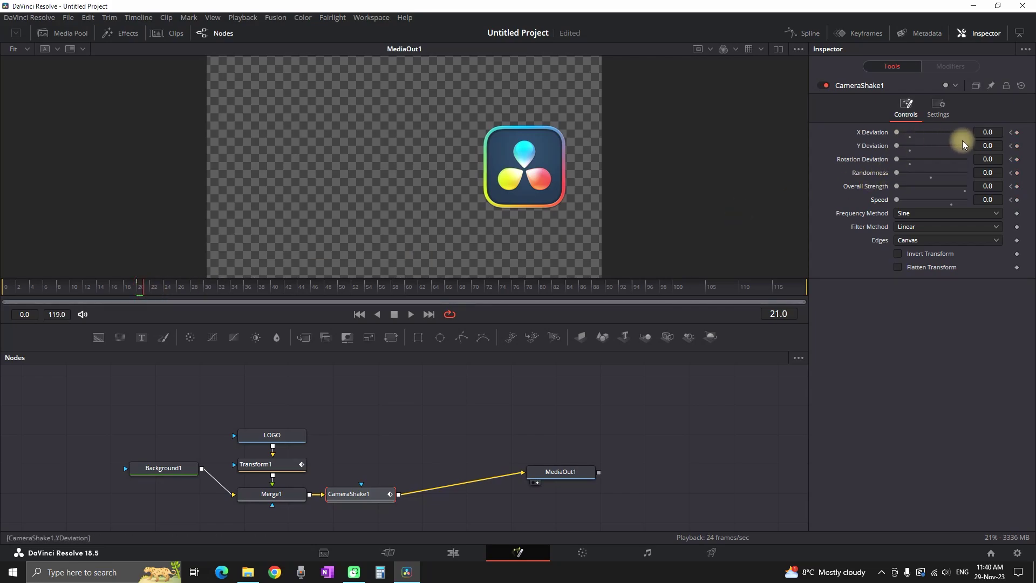
# At frame 21, set X Deviation to 0.113, Y Deviation 0.106, Rotation Deviation 0.094, Randomness 0.133, Overall Strength 0.621 and Speed 0.555
pyautogui.moveTo(1011, 134); pyautogui.dragTo(998, 186)
pyautogui.moveTo(919, 185)
pyautogui.mouseDown()
pyautogui.moveTo(939, 186)
pyautogui.moveTo(926, 199)
pyautogui.mouseUp()
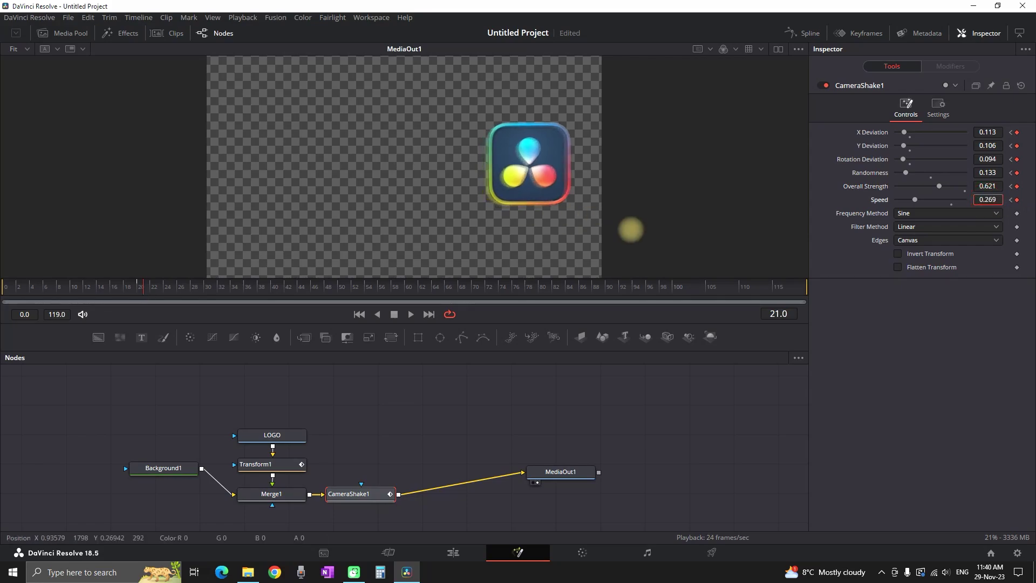
pyautogui.moveTo(712, 247); pyautogui.dragTo(775, 256)
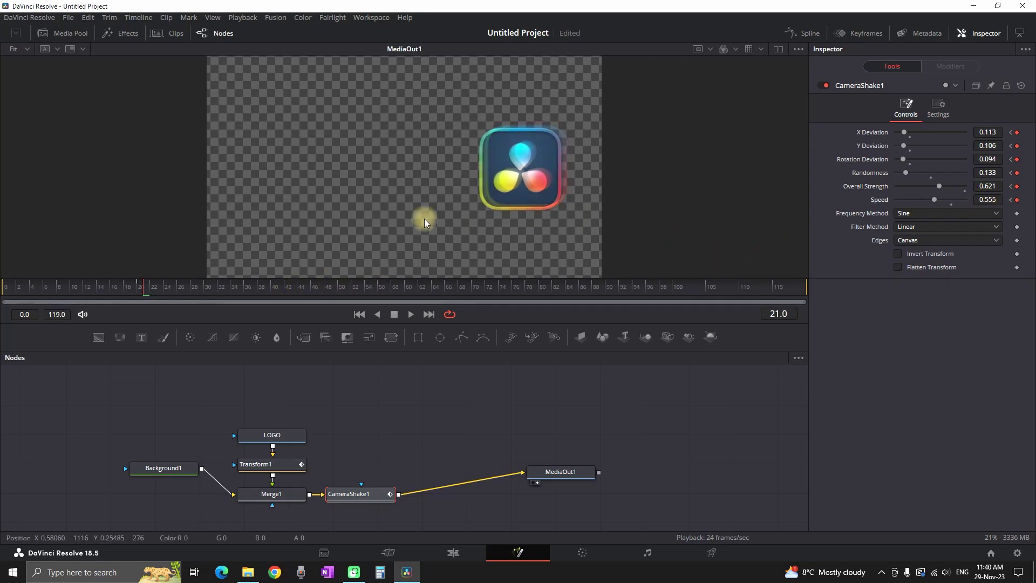
# At frame 23, add keyframes holding the current values of all six CameraShake1 parameters, from X Deviation to Speed
pyautogui.click(163, 287)
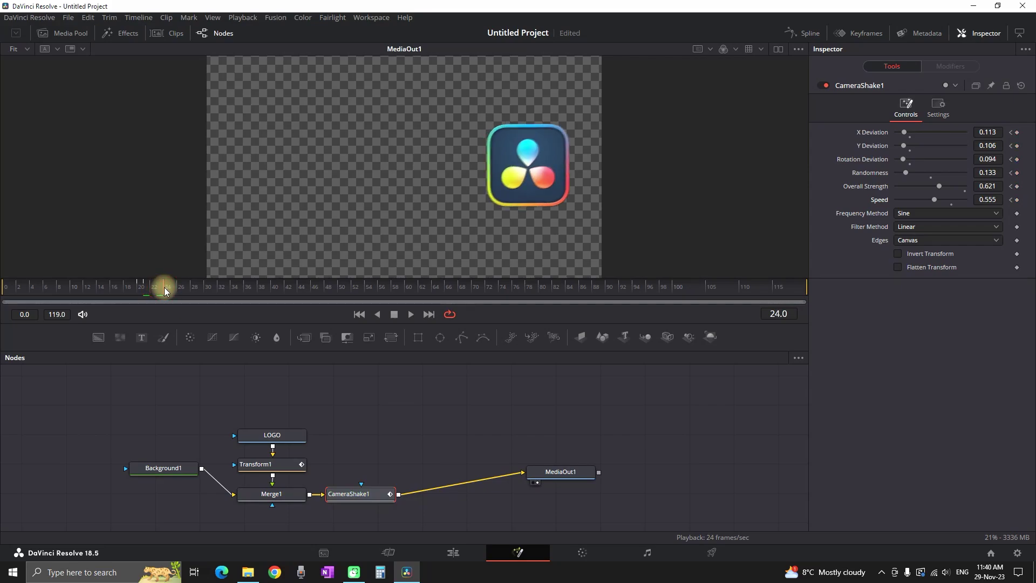
pyautogui.press('Left')
pyautogui.click(1017, 132)
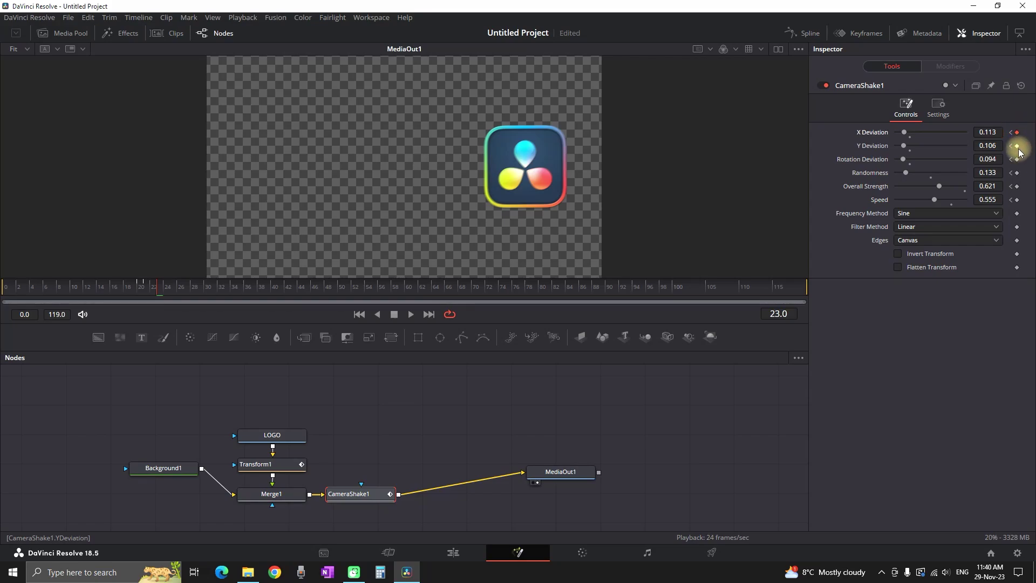
pyautogui.click(1017, 146)
pyautogui.click(1017, 159)
pyautogui.click(1017, 172)
pyautogui.click(1016, 186)
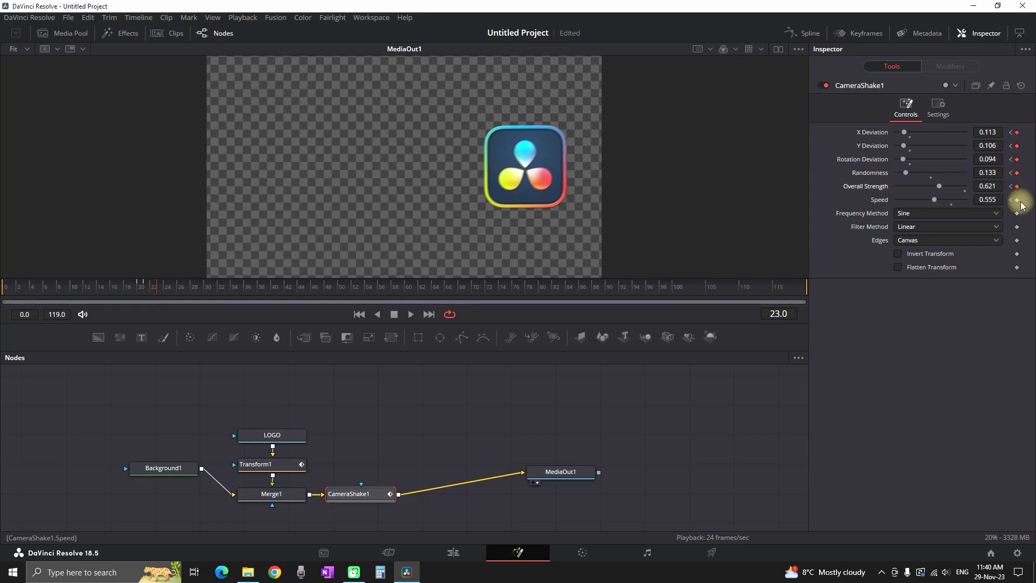
pyautogui.click(1017, 199)
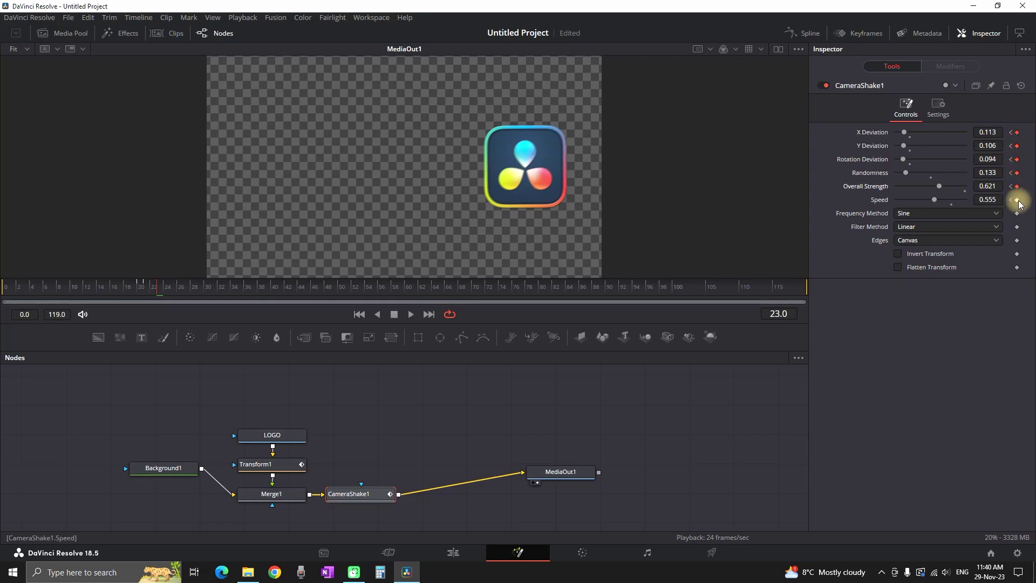
# At frame 24, set CameraShake1's X, Y and Rotation Deviation, Randomness and Overall Strength to 0, and play back the shake
pyautogui.click(167, 292)
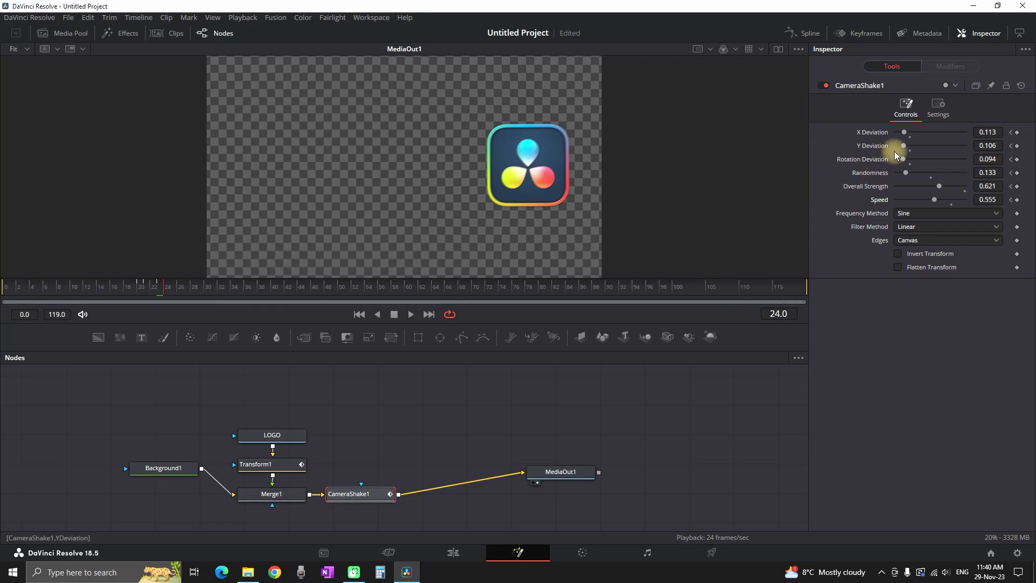
pyautogui.moveTo(905, 134); pyautogui.dragTo(897, 197)
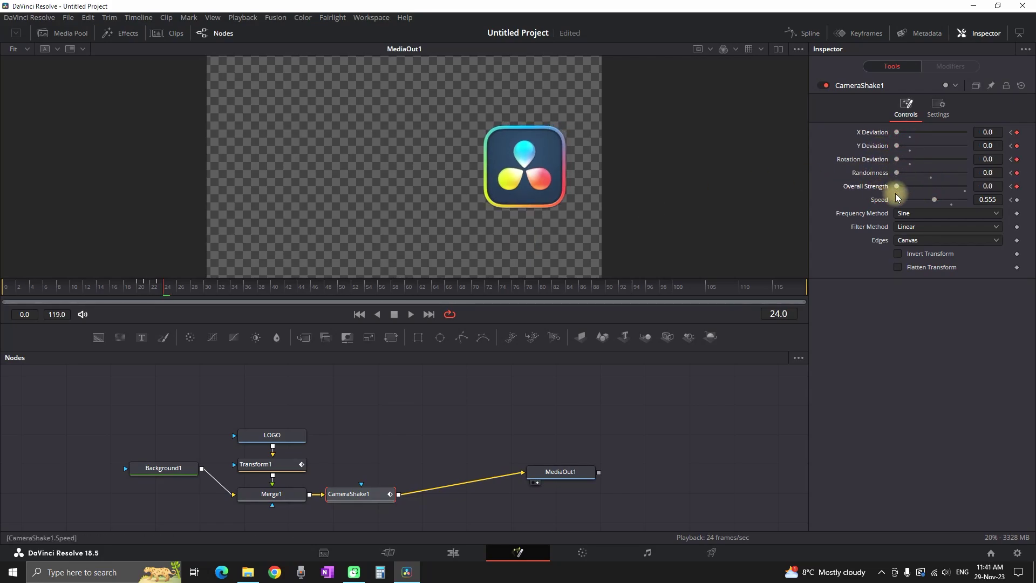
pyautogui.press('space')
pyautogui.press('space')
# Enable Motion Blur for CameraShake1 with Quality 4 and Shutter Angle 230, and play back the shake
pyautogui.click(937, 107)
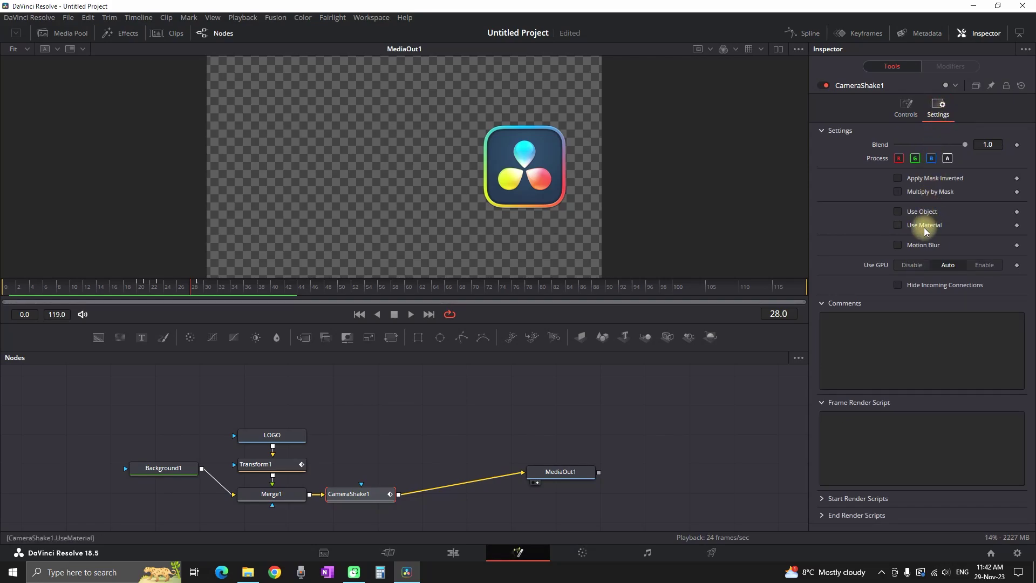
pyautogui.click(922, 246)
pyautogui.click(962, 273)
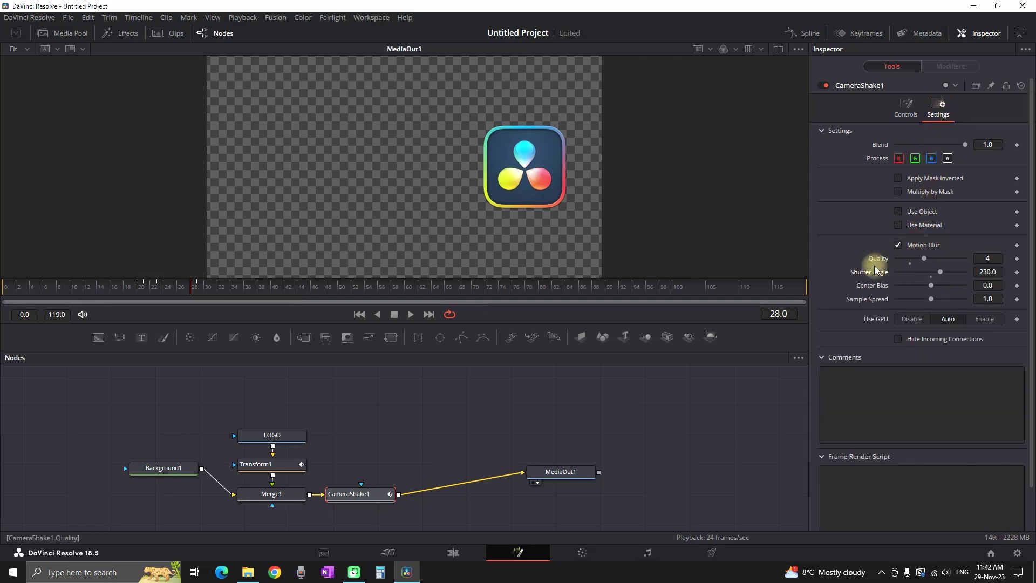
pyautogui.click(106, 290)
pyautogui.press('space')
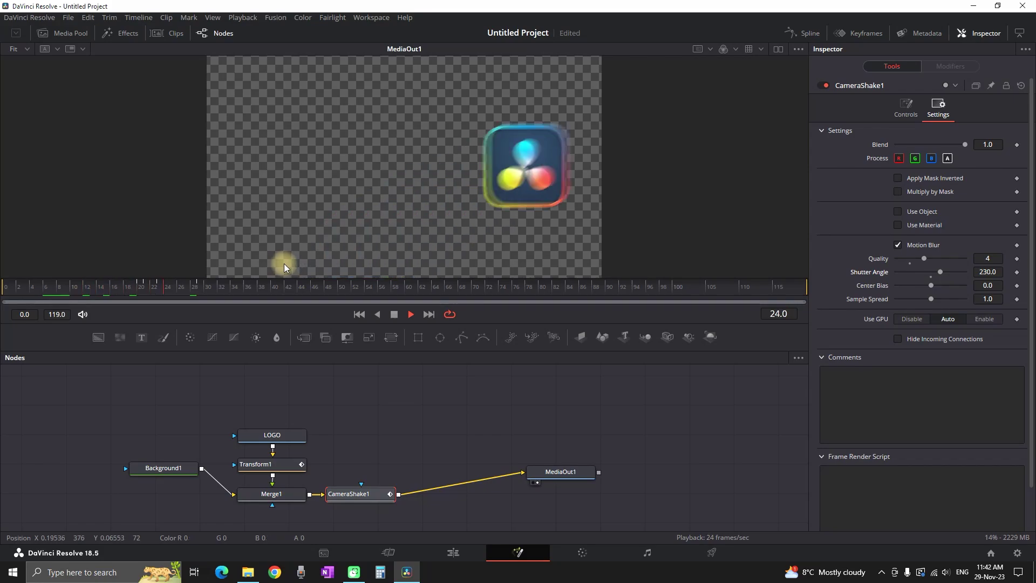
# Insert a second Transform node between the LOGO and Transform1 nodes
pyautogui.press('space')
pyautogui.click(158, 287)
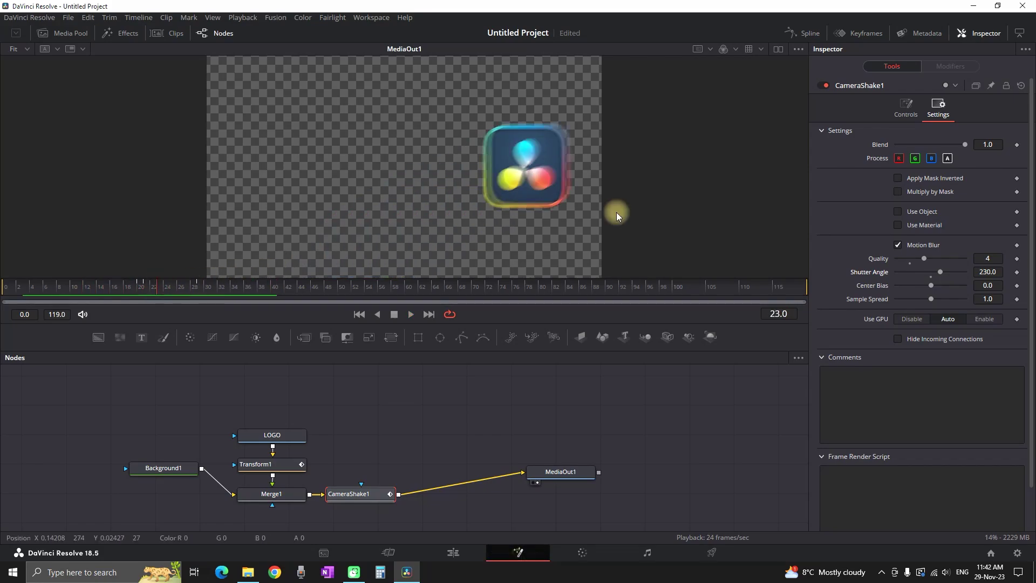
pyautogui.click(270, 464)
pyautogui.click(286, 435)
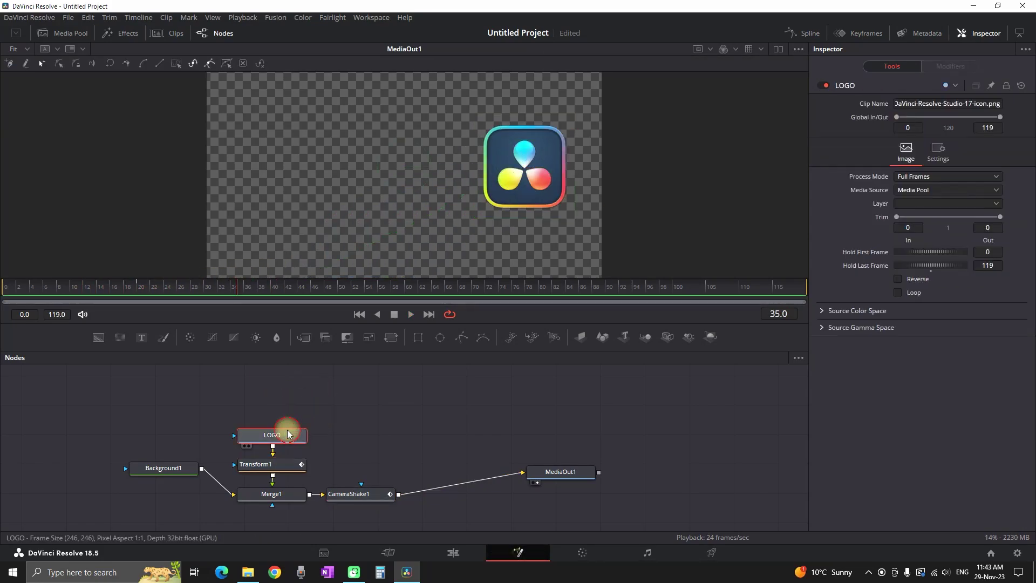
pyautogui.click(390, 338)
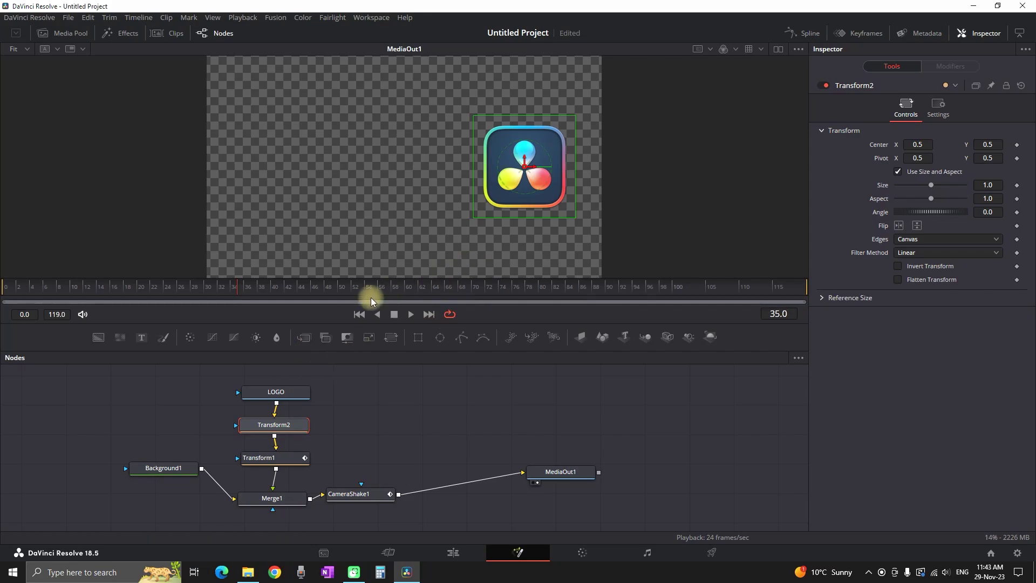
# Keyframe Transform2's Center at frame 32, slide the logo left to about X -1.658 at frame 40, and play back the move
pyautogui.moveTo(219, 287); pyautogui.dragTo(197, 287)
pyautogui.moveTo(183, 286)
pyautogui.mouseDown()
pyautogui.moveTo(121, 288)
pyautogui.moveTo(195, 291)
pyautogui.mouseUp()
pyautogui.click(1017, 145)
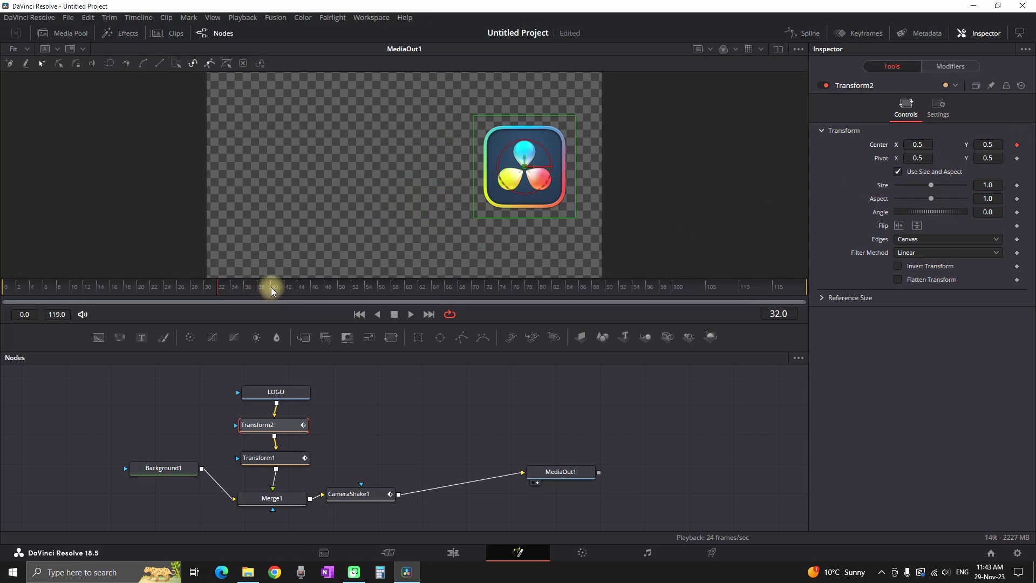
pyautogui.click(523, 202)
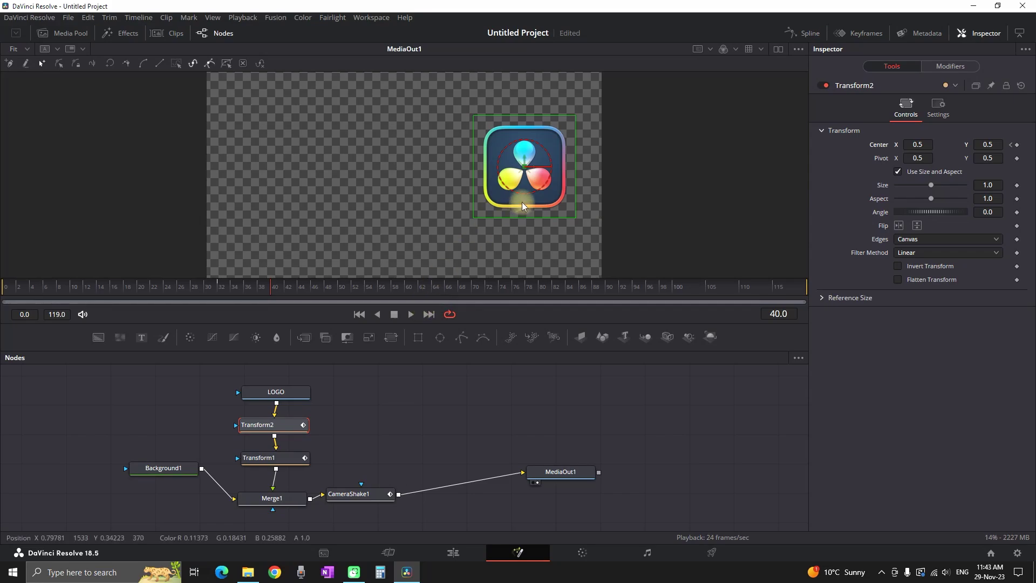
pyautogui.moveTo(533, 168); pyautogui.dragTo(309, 170)
pyautogui.click(423, 303)
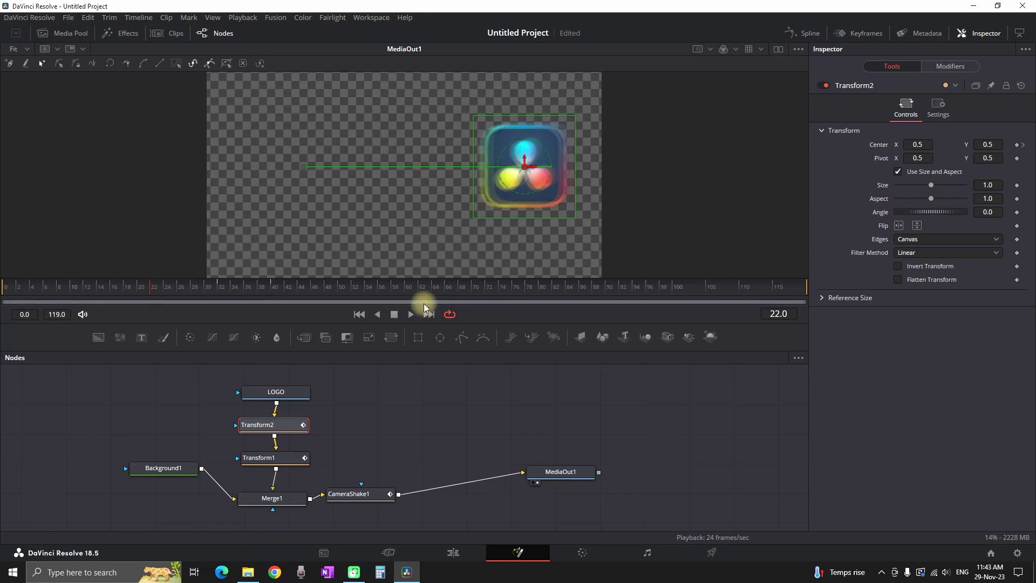
pyautogui.click(409, 314)
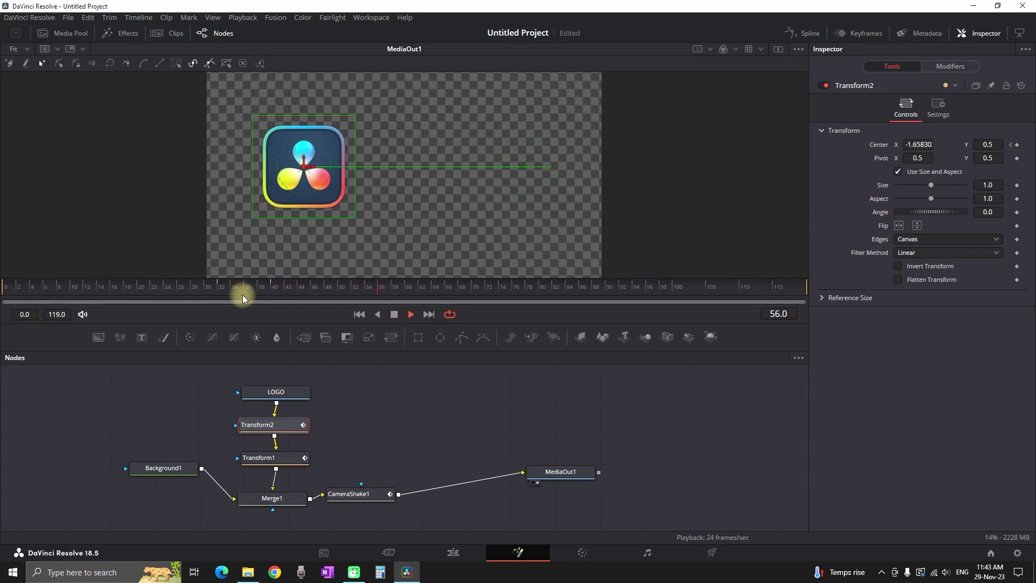
pyautogui.click(99, 288)
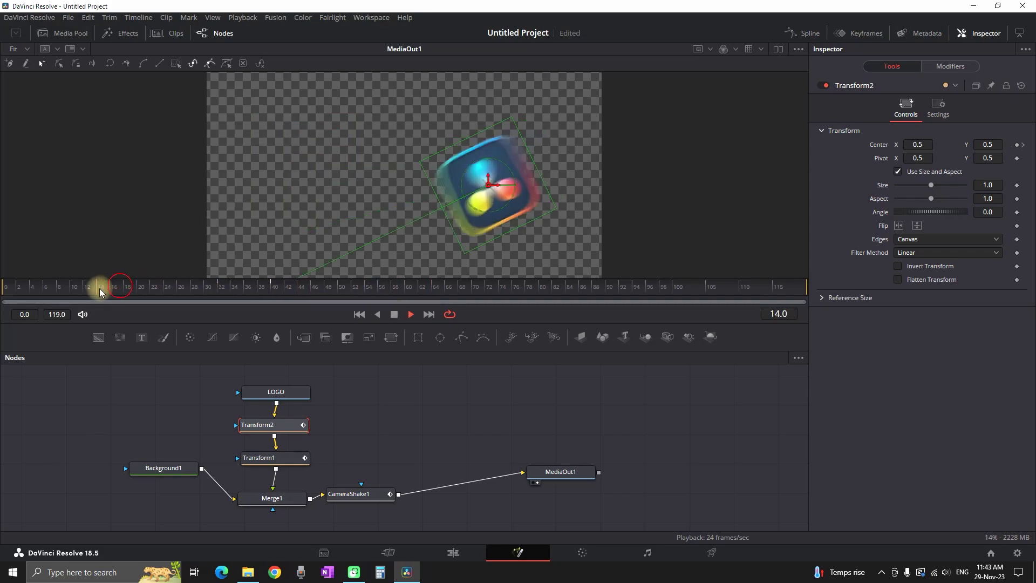
pyautogui.click(394, 315)
# Enable Motion Blur for Transform2 with Quality 4 and Shutter Angle 230, and play back the slide
pyautogui.click(938, 106)
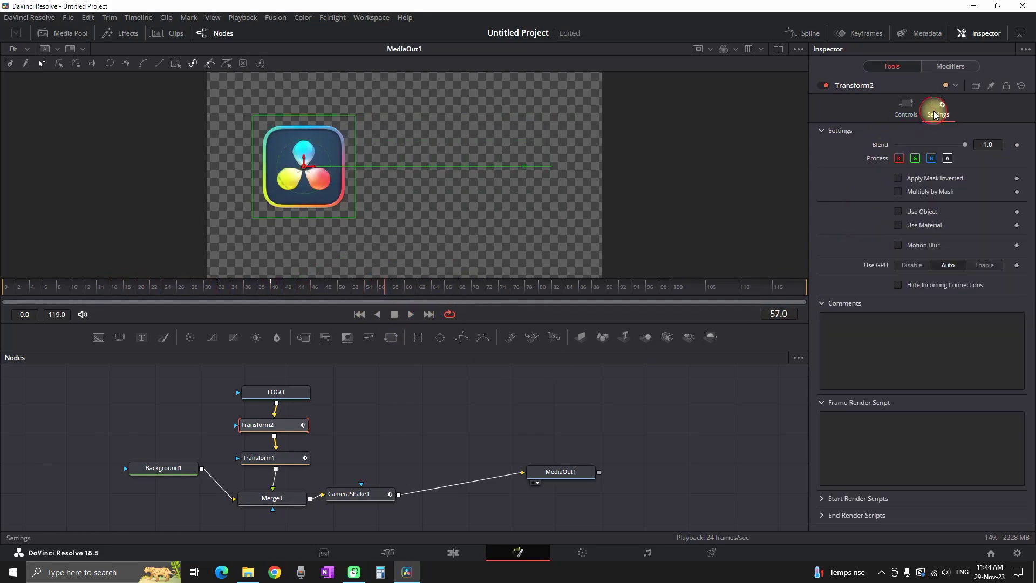
pyautogui.click(914, 245)
pyautogui.moveTo(947, 261); pyautogui.dragTo(940, 272)
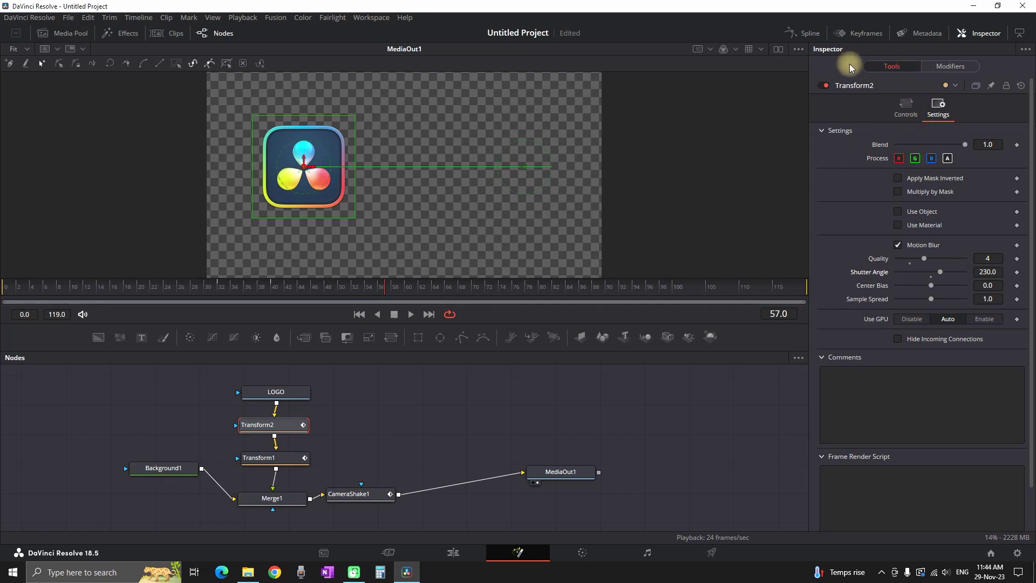
pyautogui.click(914, 99)
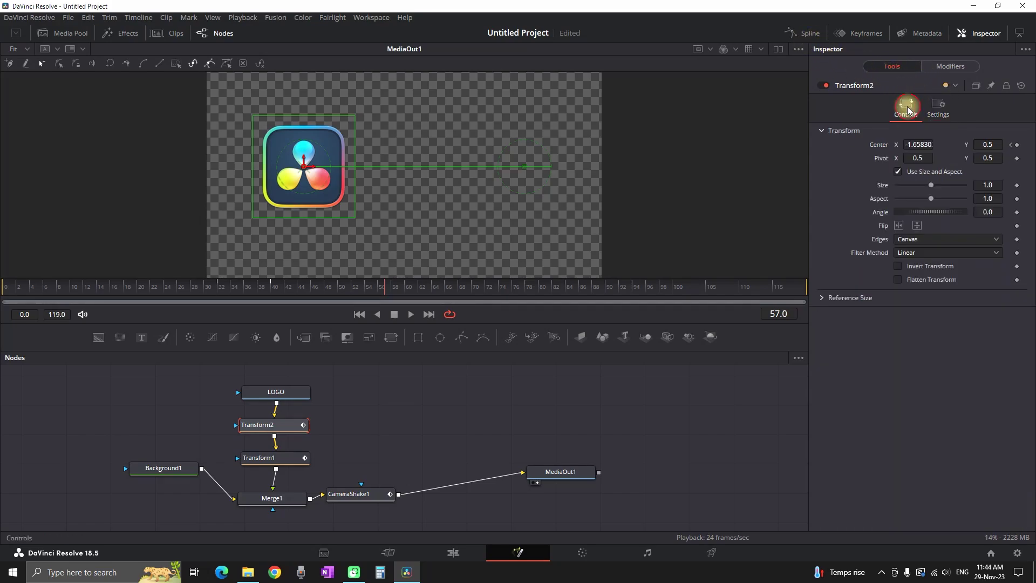
pyautogui.click(410, 314)
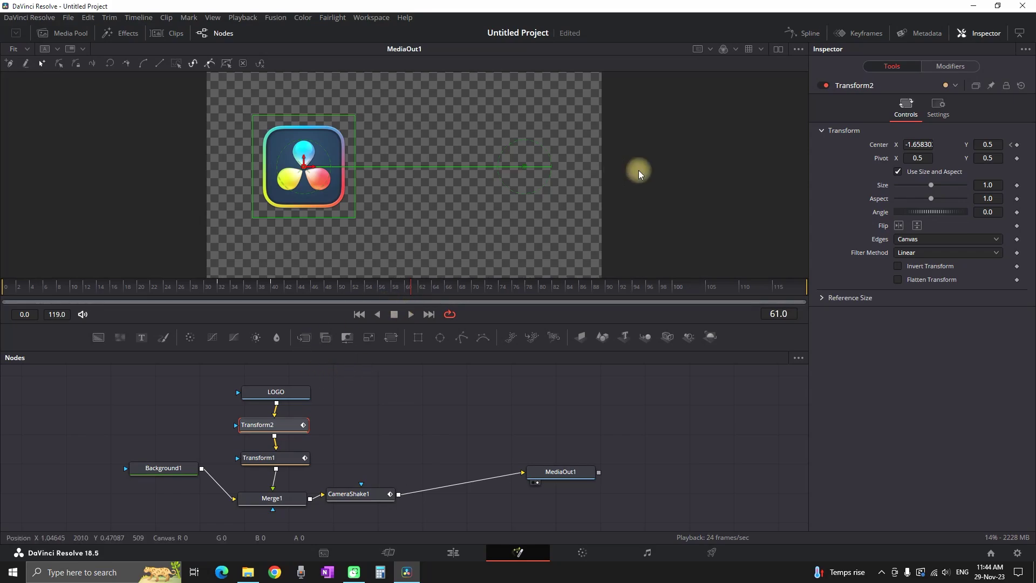
# In the Spline editor, isolate Transform2's Displacement curve, smooth it between its two keyframes, and play back the eased slide
pyautogui.click(804, 33)
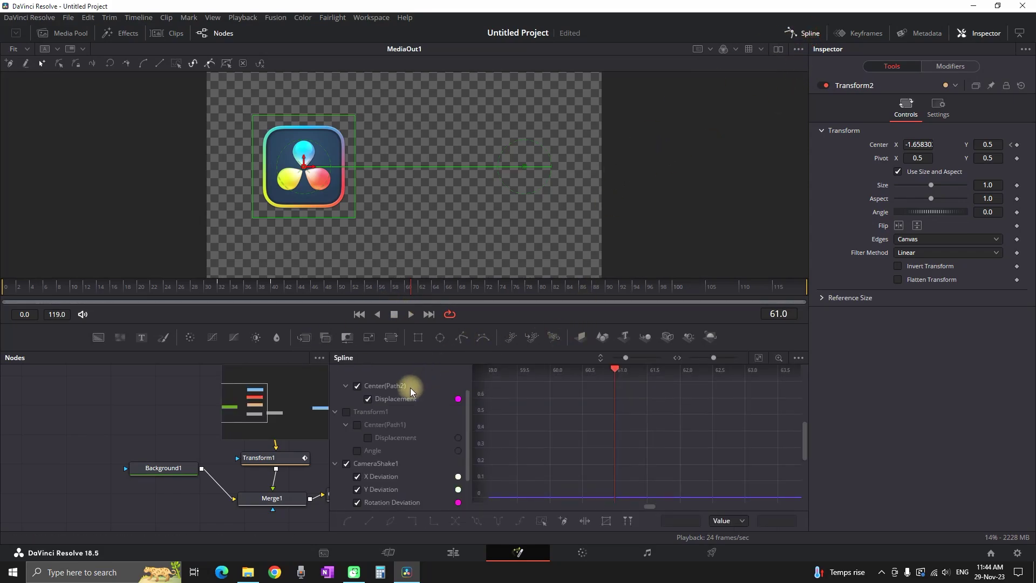
pyautogui.scroll(1, 426, 424)
pyautogui.click(348, 477)
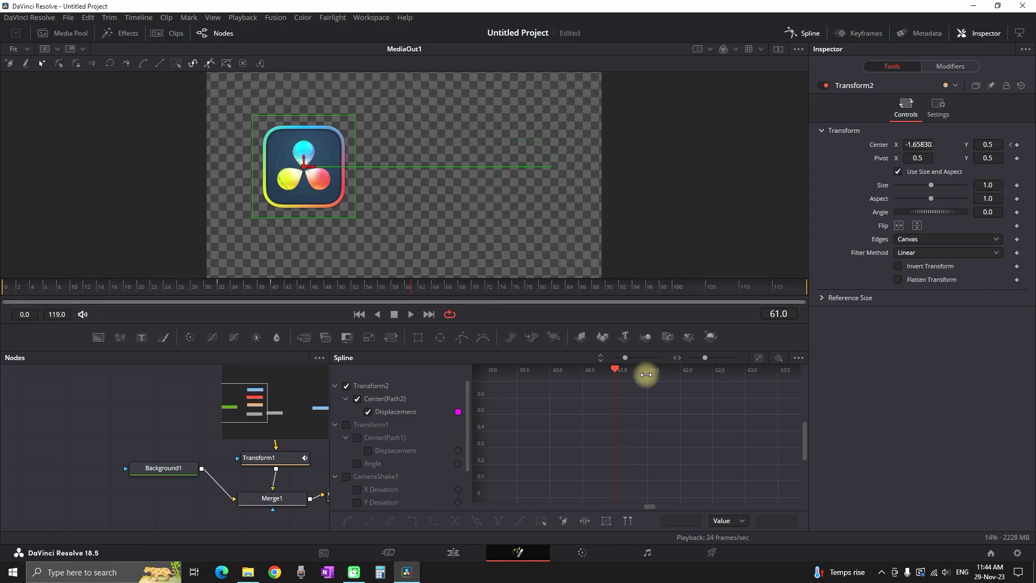
pyautogui.click(396, 385)
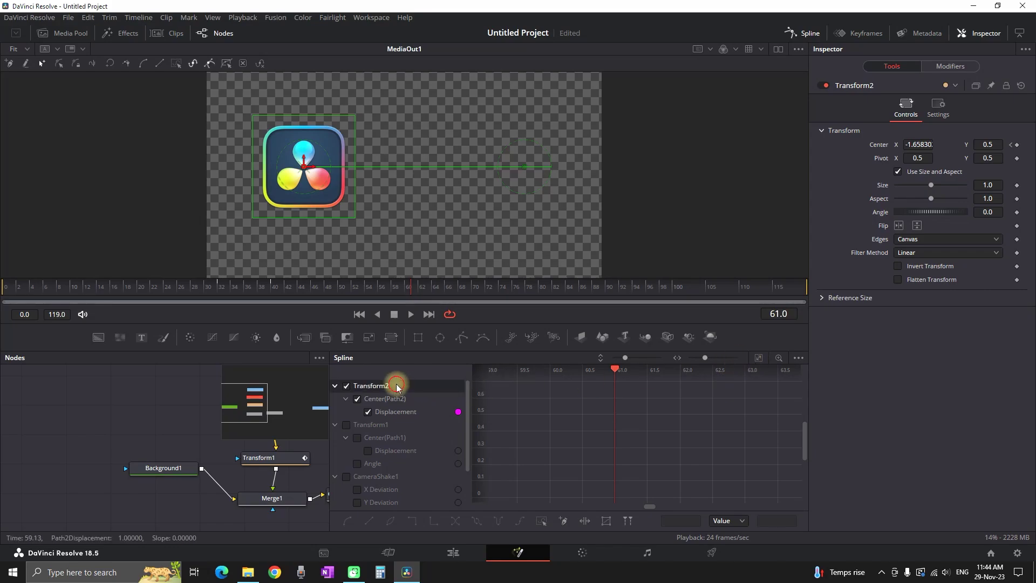
pyautogui.click(757, 359)
pyautogui.click(562, 521)
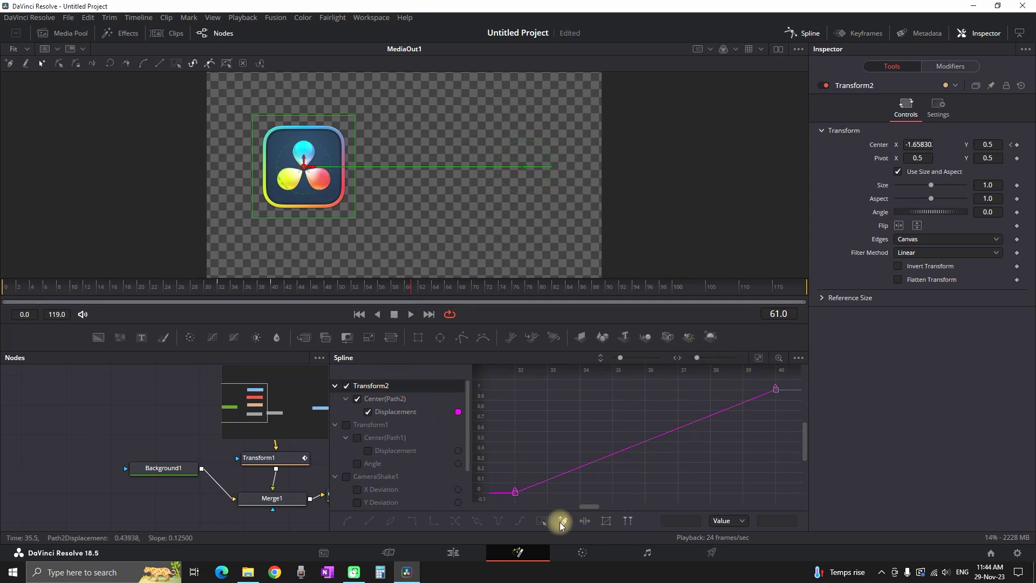
pyautogui.click(658, 453)
pyautogui.click(154, 287)
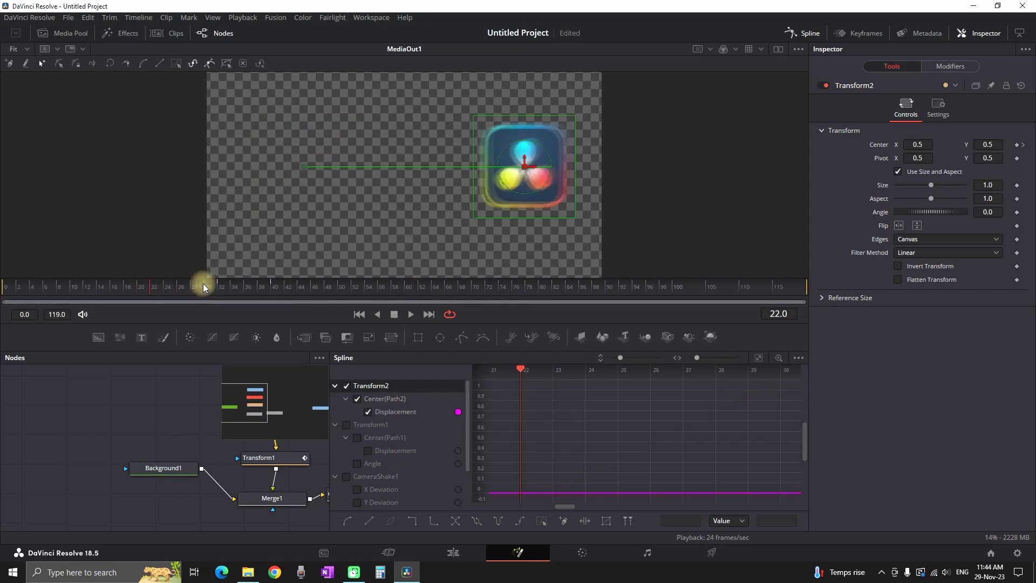
pyautogui.press('space')
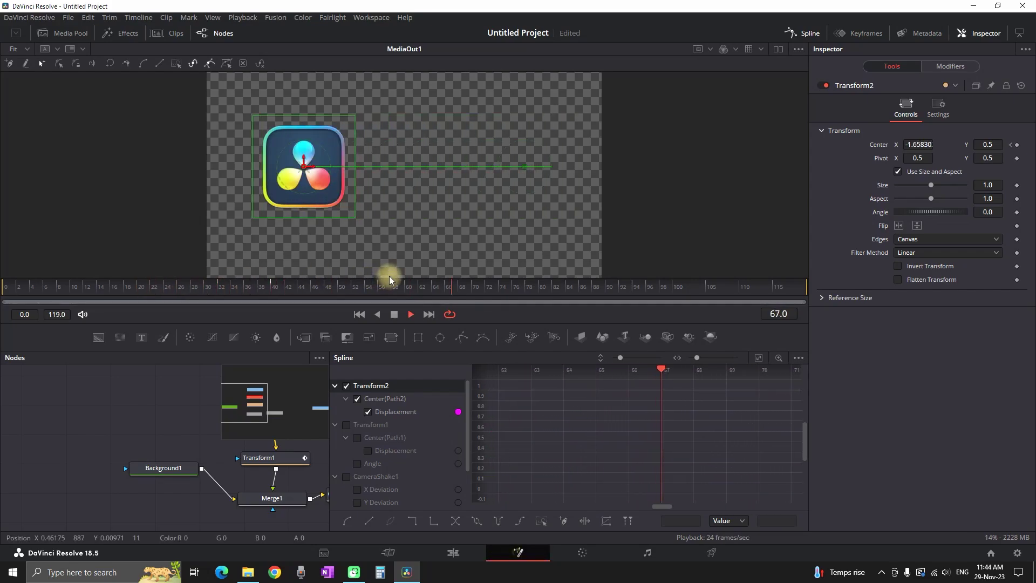
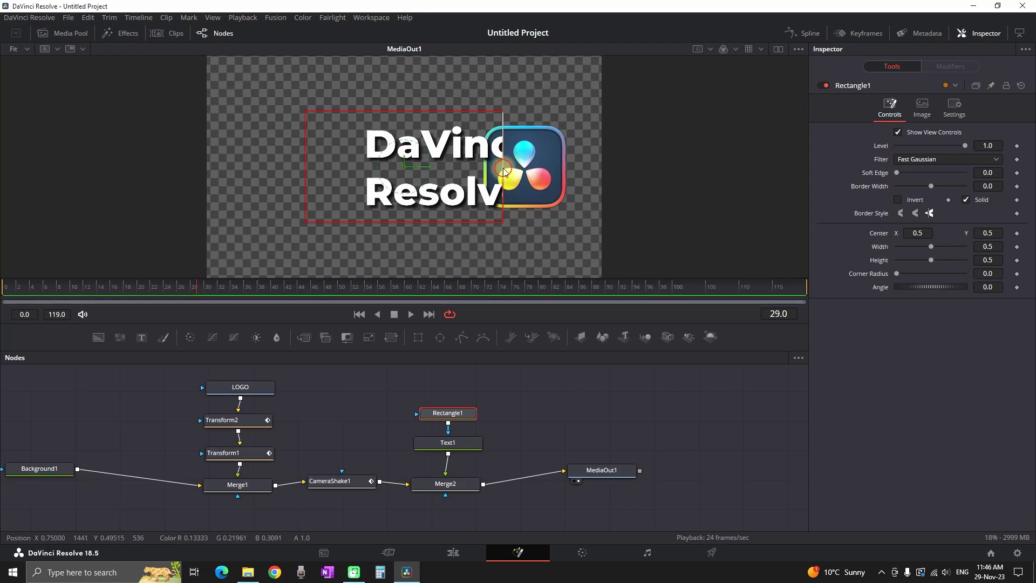
# At frame 31, widen Rectangle1 to about 0.727, move it right to Center X about 1.19 and keyframe its Center
pyautogui.moveTo(203, 286)
pyautogui.mouseDown()
pyautogui.moveTo(190, 287)
pyautogui.moveTo(236, 288)
pyautogui.moveTo(216, 287)
pyautogui.moveTo(224, 290)
pyautogui.mouseUp()
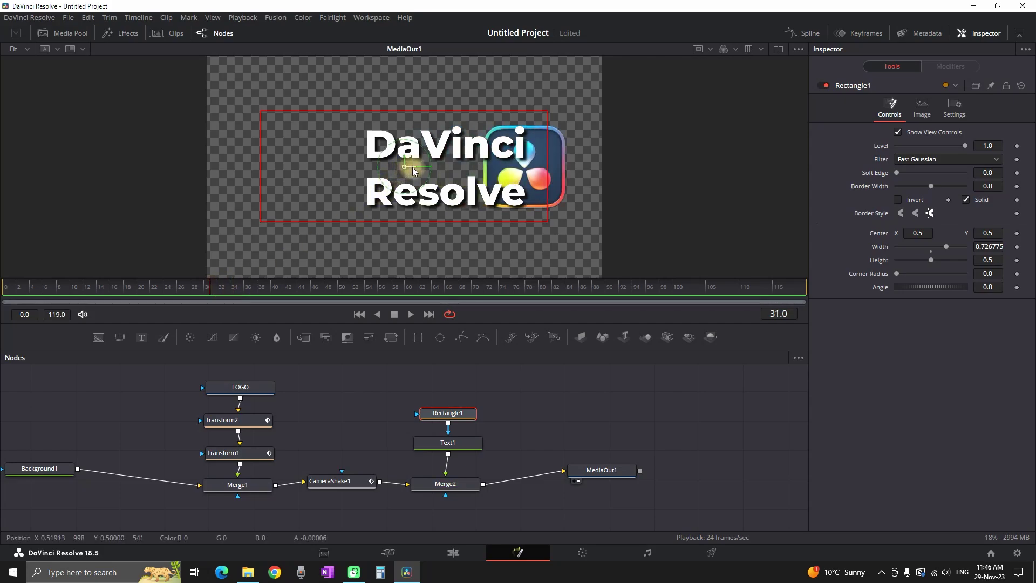
pyautogui.moveTo(415, 167); pyautogui.dragTo(684, 184)
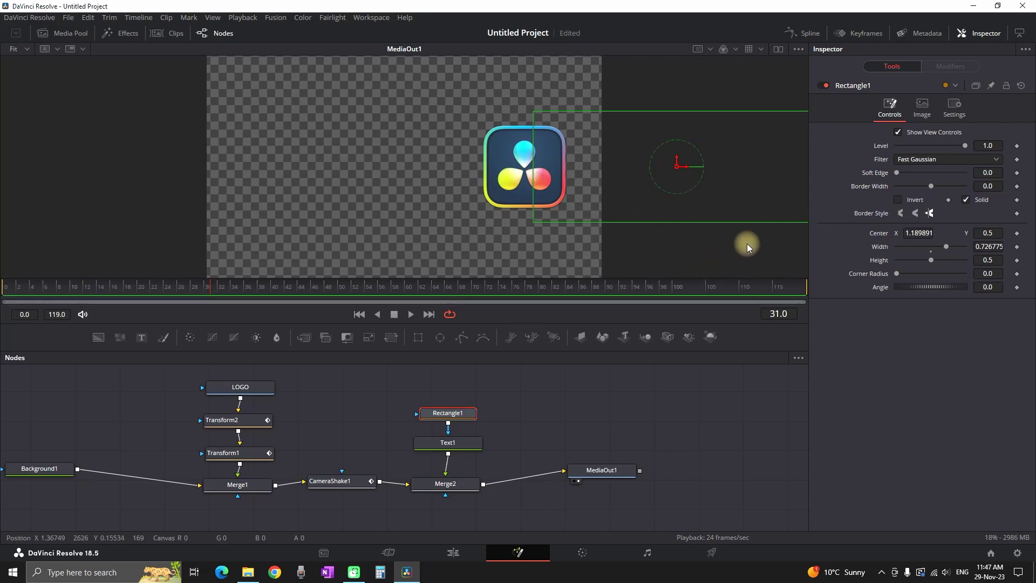
pyautogui.click(1017, 233)
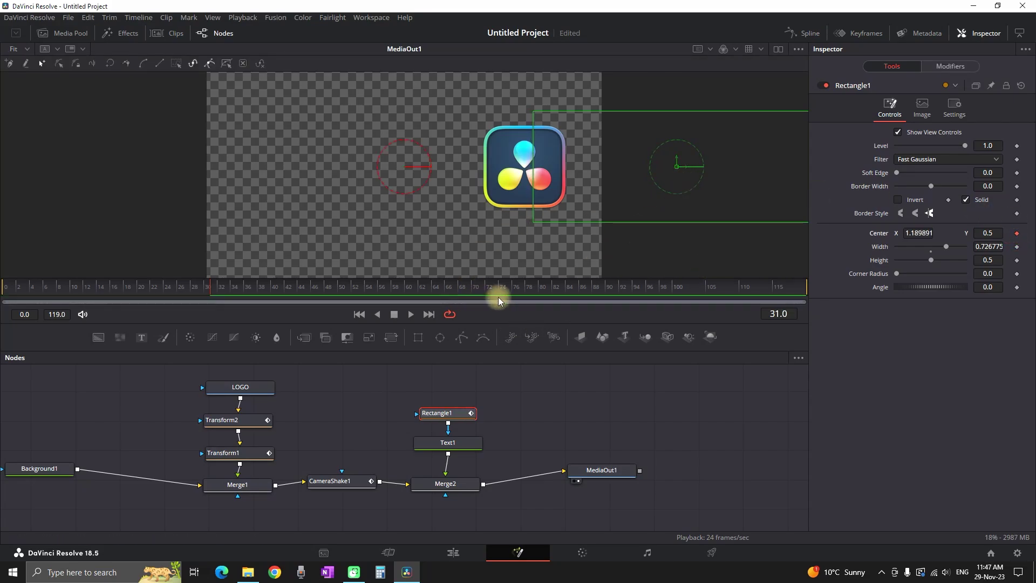
# At frame 35, move the Rectangle1 mask left to Center X about 1.128, so the text starts to show beside the logo
pyautogui.press('Right')
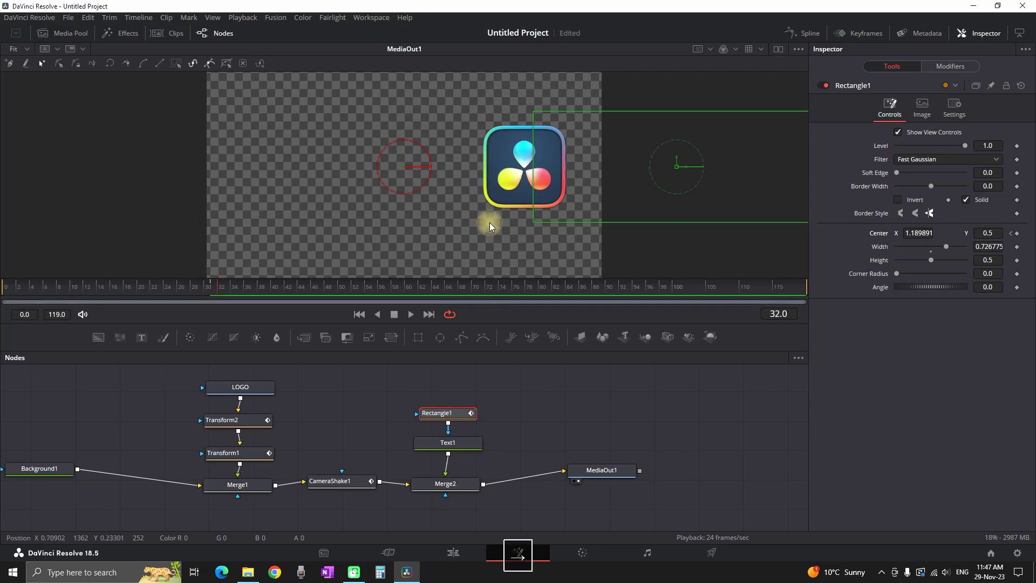
pyautogui.press('Right')
pyautogui.press('Right')
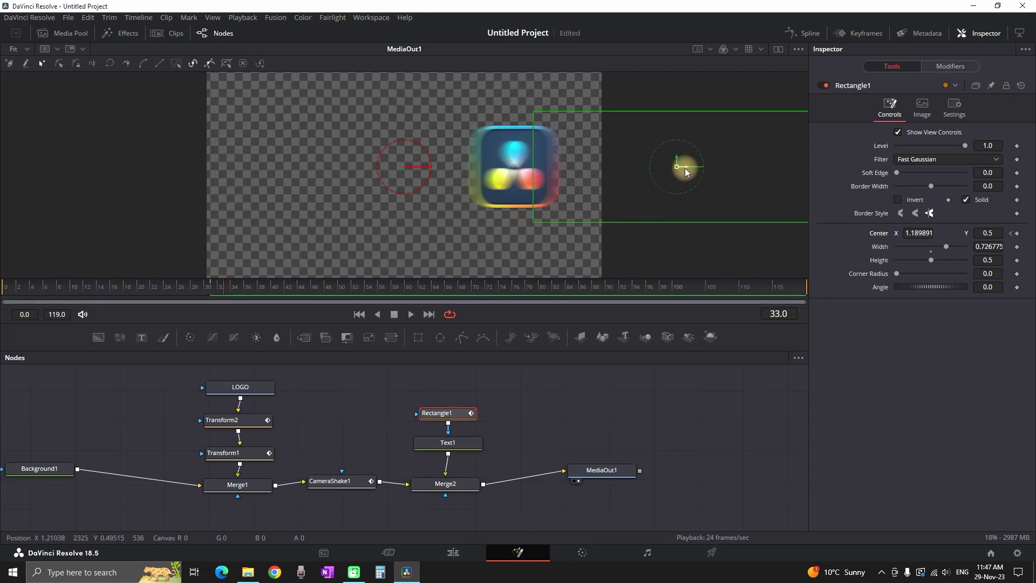
pyautogui.press('Right')
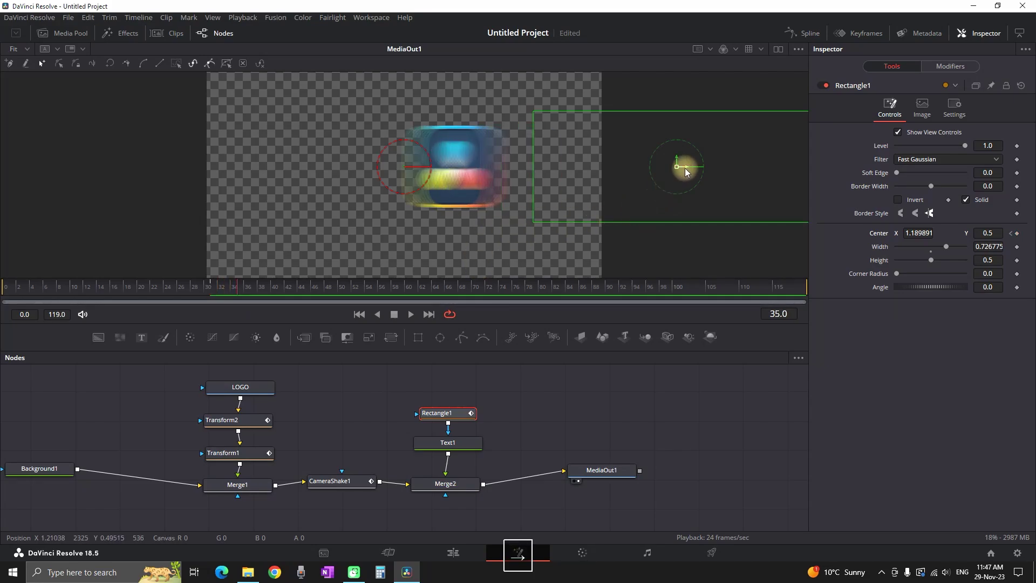
pyautogui.moveTo(684, 167); pyautogui.dragTo(664, 170)
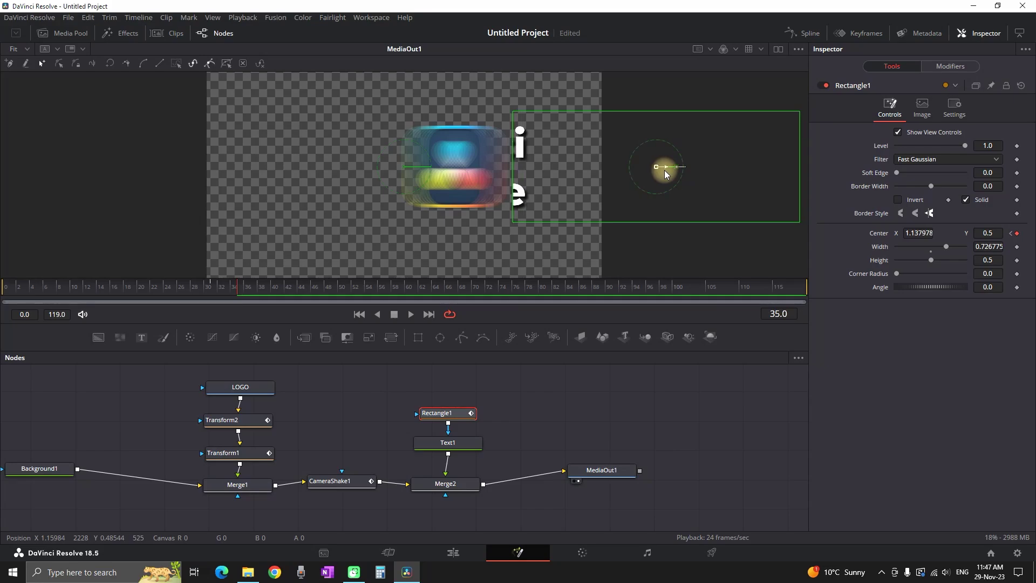
pyautogui.press('Right')
pyautogui.moveTo(667, 172); pyautogui.dragTo(661, 172)
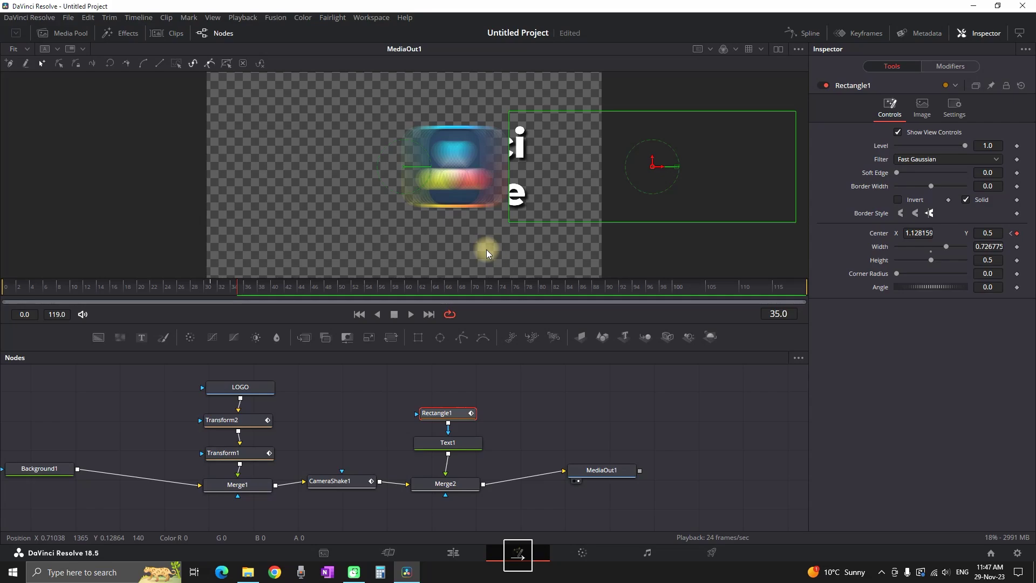
# Move the Rectangle1 mask left frame by frame from 36 to 39, following the logo, to Center X about 0.743 at frame 39
pyautogui.click(244, 290)
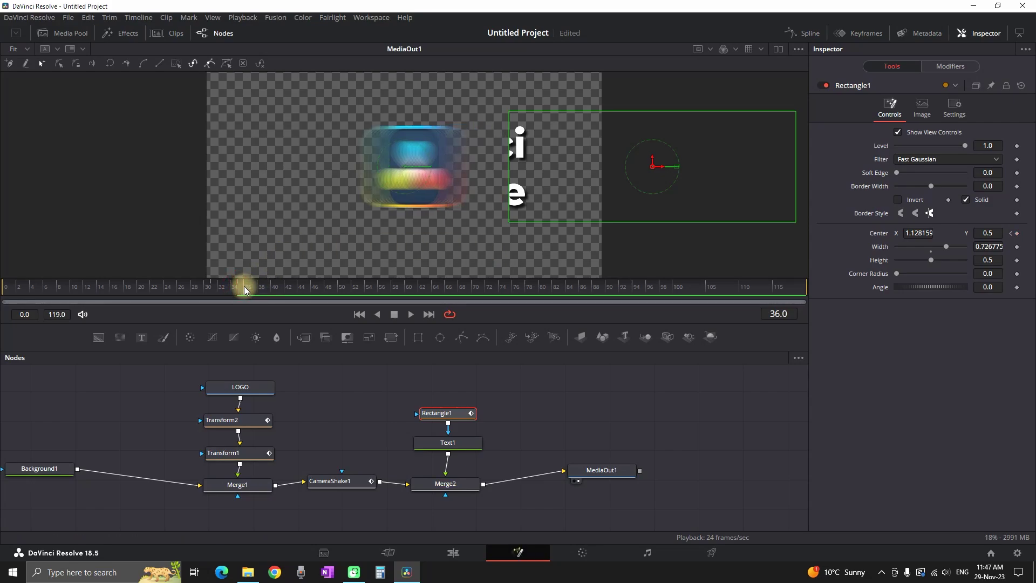
pyautogui.press('Left')
pyautogui.press('Right')
pyautogui.click(240, 287)
pyautogui.click(243, 289)
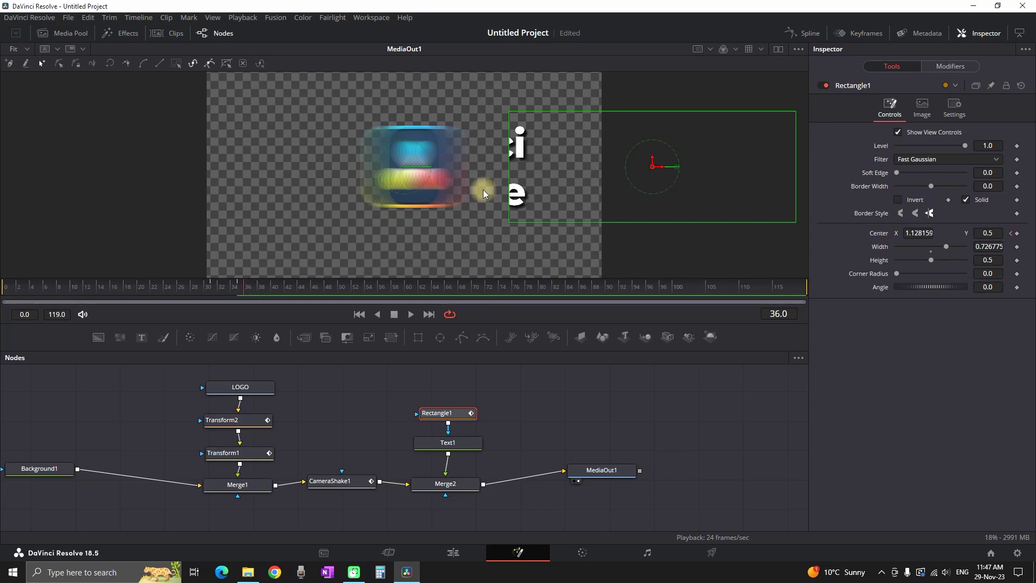
pyautogui.moveTo(661, 170); pyautogui.dragTo(507, 173)
pyautogui.click(252, 292)
pyautogui.click(250, 290)
pyautogui.click(261, 289)
pyautogui.click(266, 287)
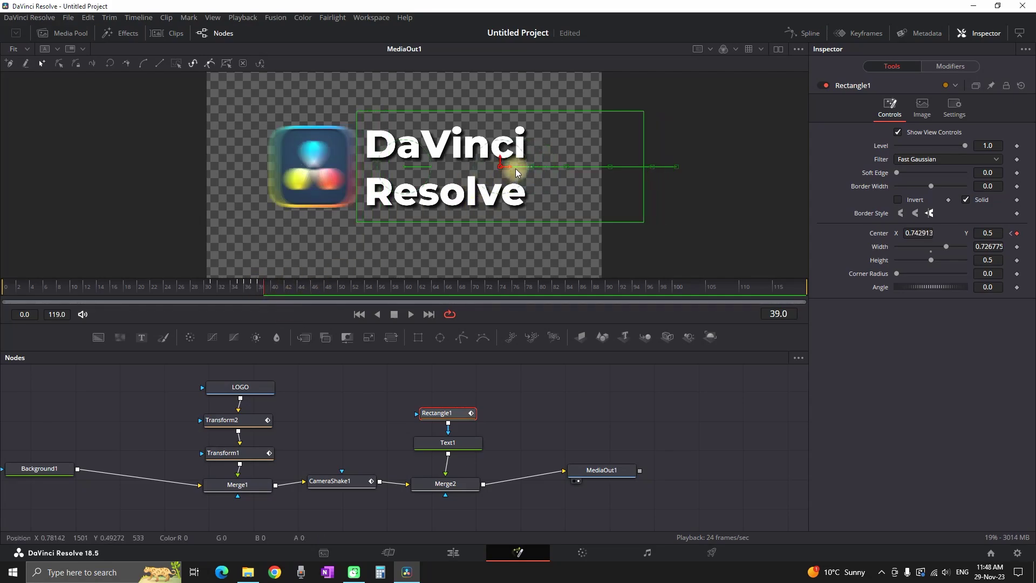
# At frame 40, move the Rectangle1 mask left to Center X about 0.632, and play back the text reveal
pyautogui.click(270, 287)
pyautogui.moveTo(510, 171); pyautogui.dragTo(477, 170)
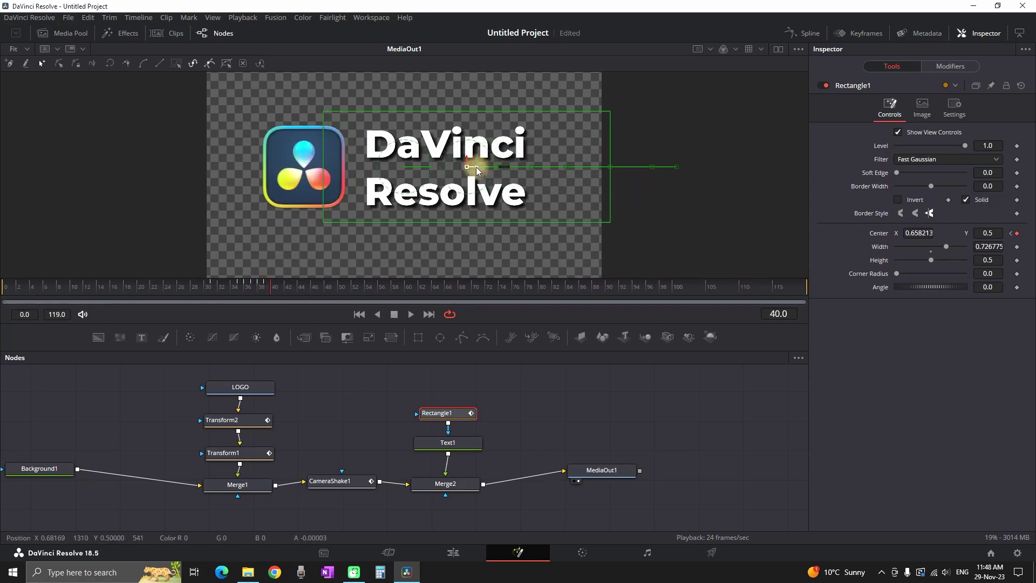
pyautogui.moveTo(284, 287); pyautogui.dragTo(197, 287)
pyautogui.press('space')
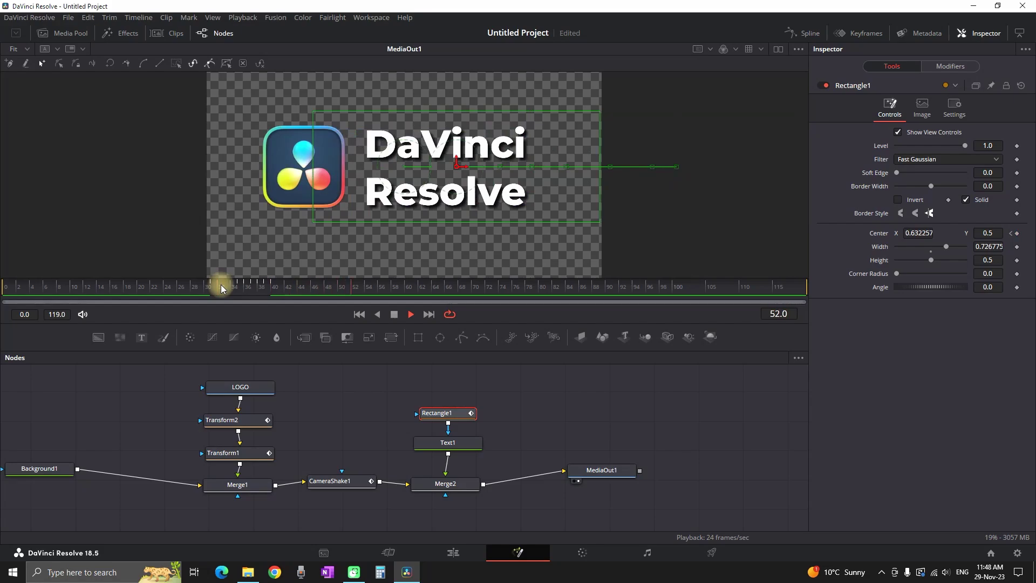
pyautogui.press('space')
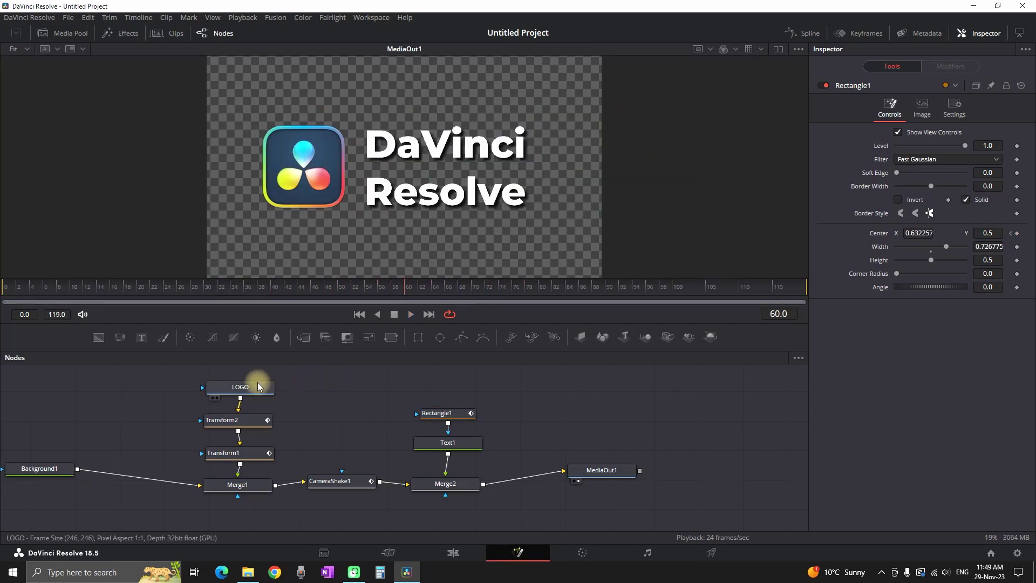
# Add a Background node merged over the LOGO node, ahead of Transform2
pyautogui.click(249, 387)
pyautogui.moveTo(249, 386); pyautogui.dragTo(247, 391)
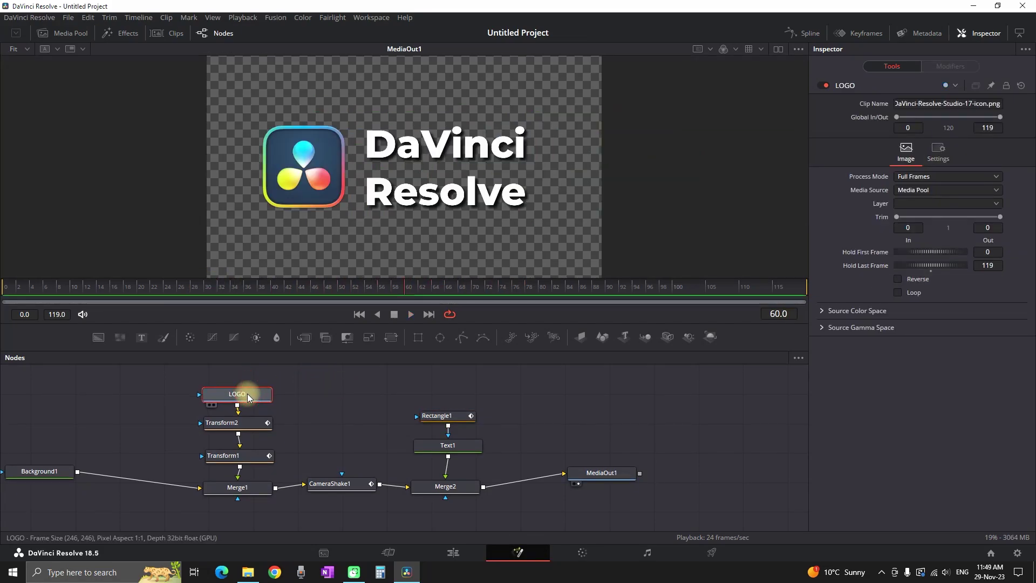
pyautogui.click(98, 337)
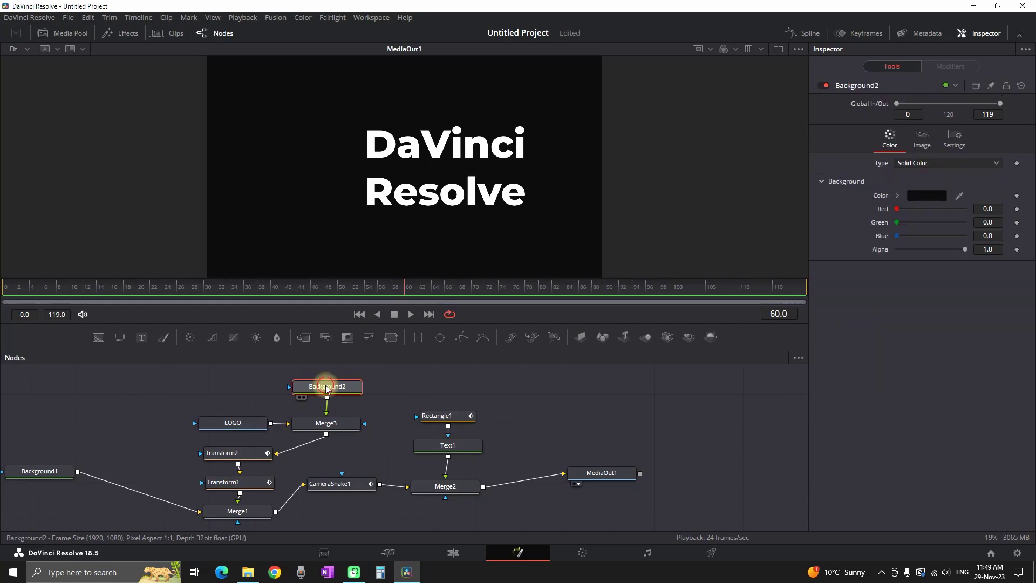
# Set the Background2 node's solid color to light yellow, with Red 1.0, Green 1.0 and Blue about 0.498
pyautogui.click(925, 196)
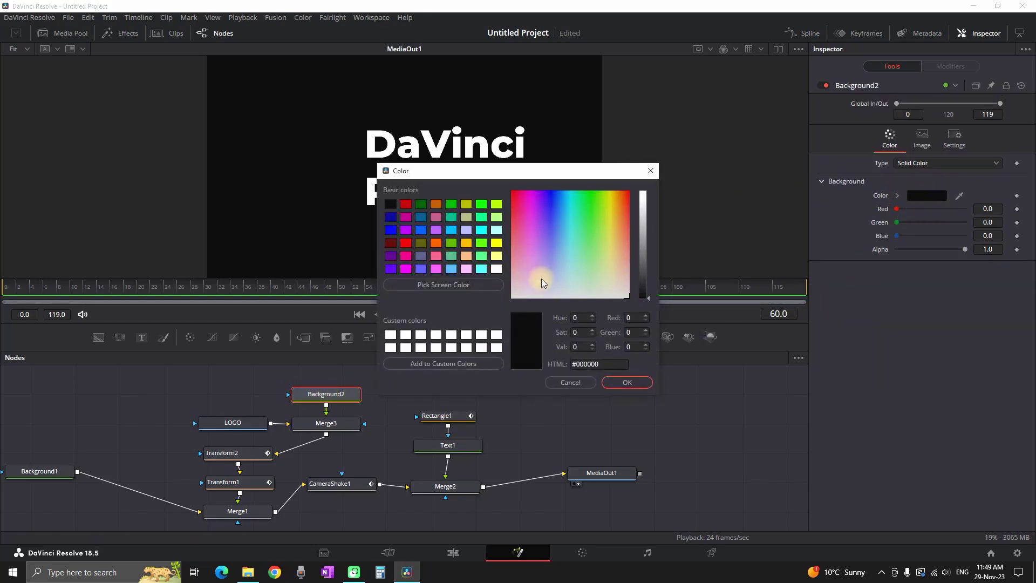
pyautogui.click(499, 254)
pyautogui.click(627, 382)
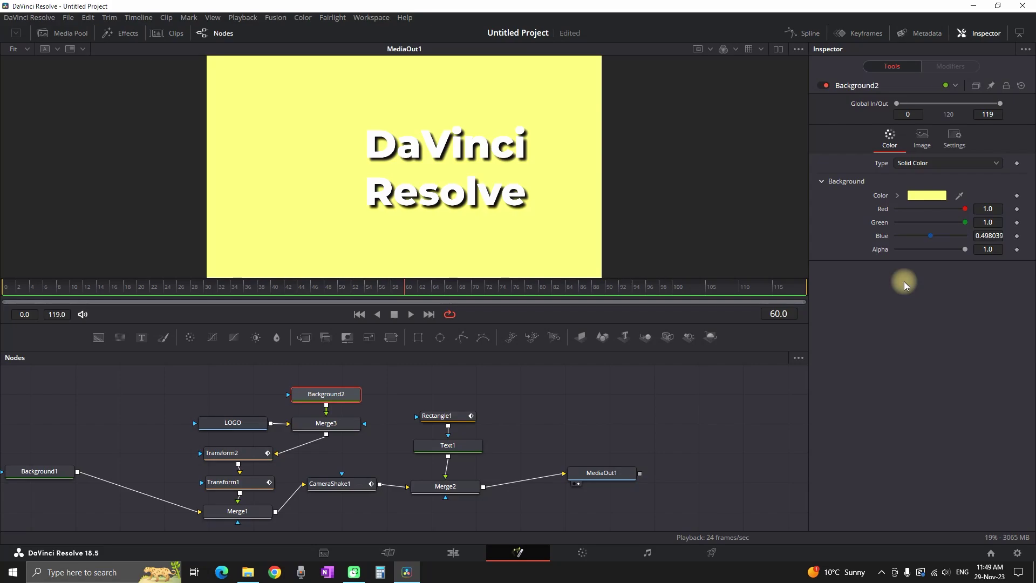
# Mask Background2 with a rectangle, move it right of the logo and narrow it to a vertical strip about 0.021 wide
pyautogui.click(418, 338)
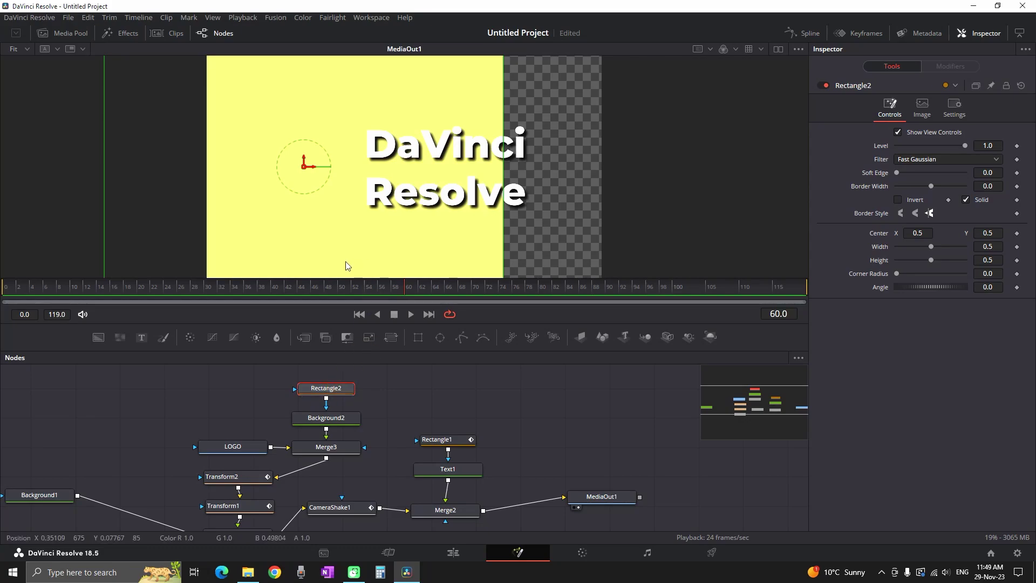
pyautogui.moveTo(305, 169); pyautogui.dragTo(431, 169)
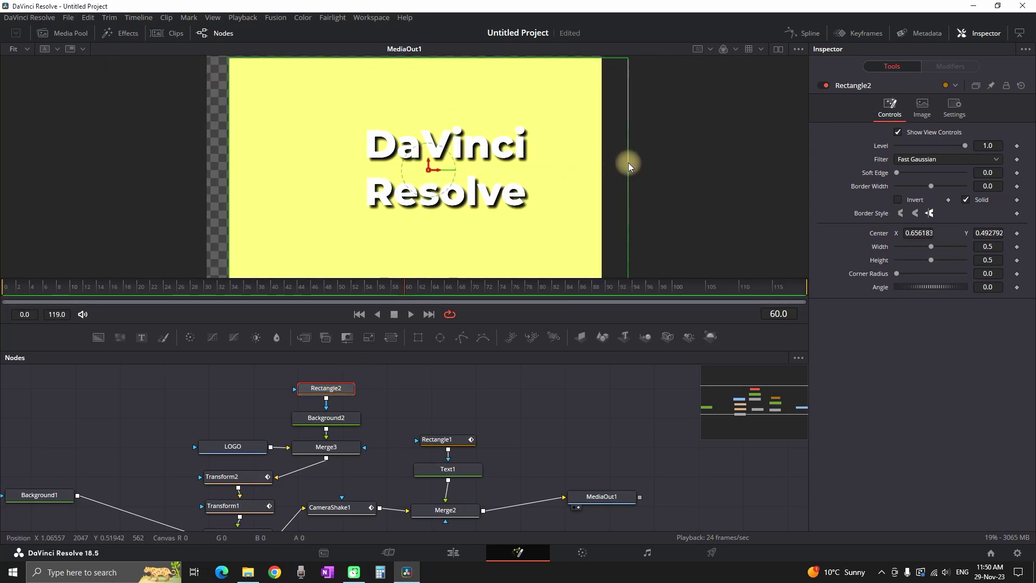
pyautogui.moveTo(628, 163); pyautogui.dragTo(437, 166)
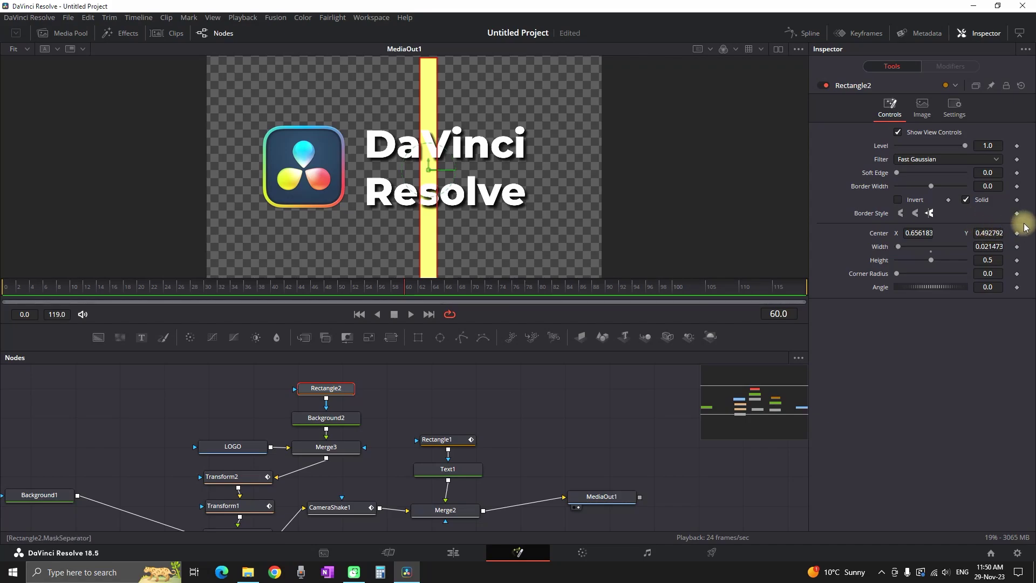
# Tilt the Rectangle2 strip to an angle of -13 and move it over the logo, to Center X about 0.478, Y about 0.502
pyautogui.moveTo(936, 291); pyautogui.dragTo(928, 288)
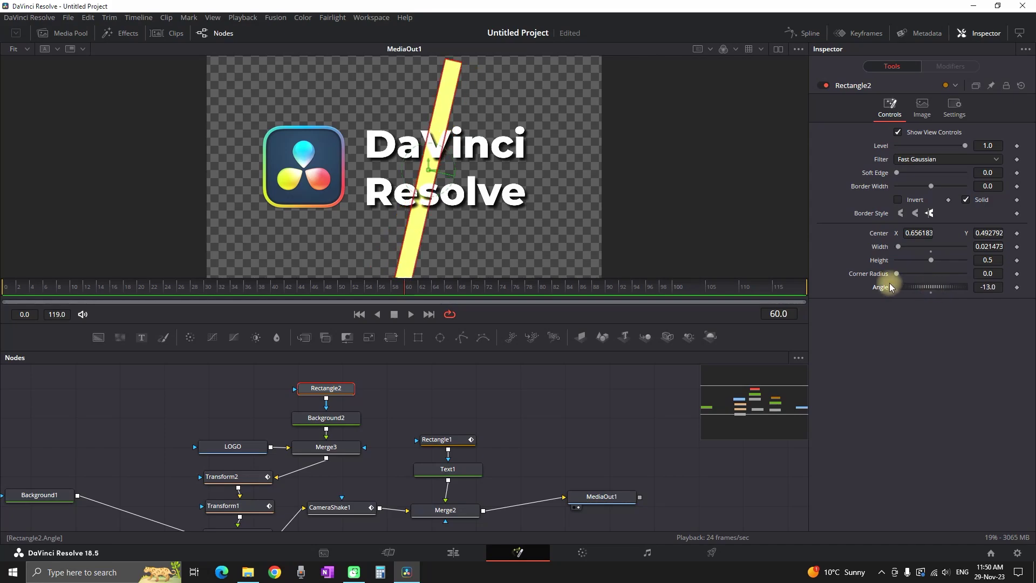
pyautogui.moveTo(420, 173); pyautogui.dragTo(285, 168)
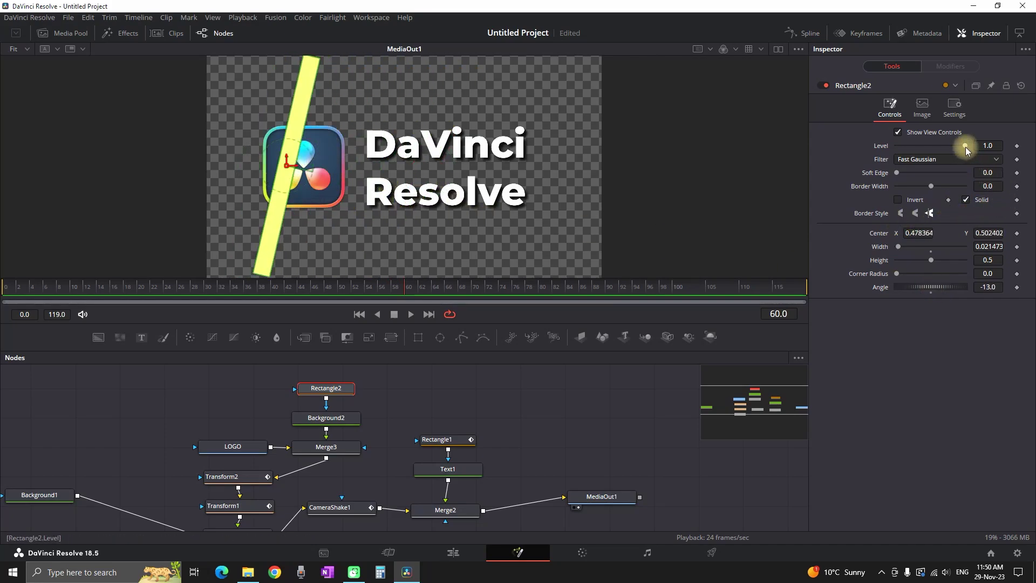
# Make the Rectangle2 strip a faint glint with Level about 0.307 and Soft Edge about 0.0205
pyautogui.moveTo(965, 146); pyautogui.dragTo(918, 157)
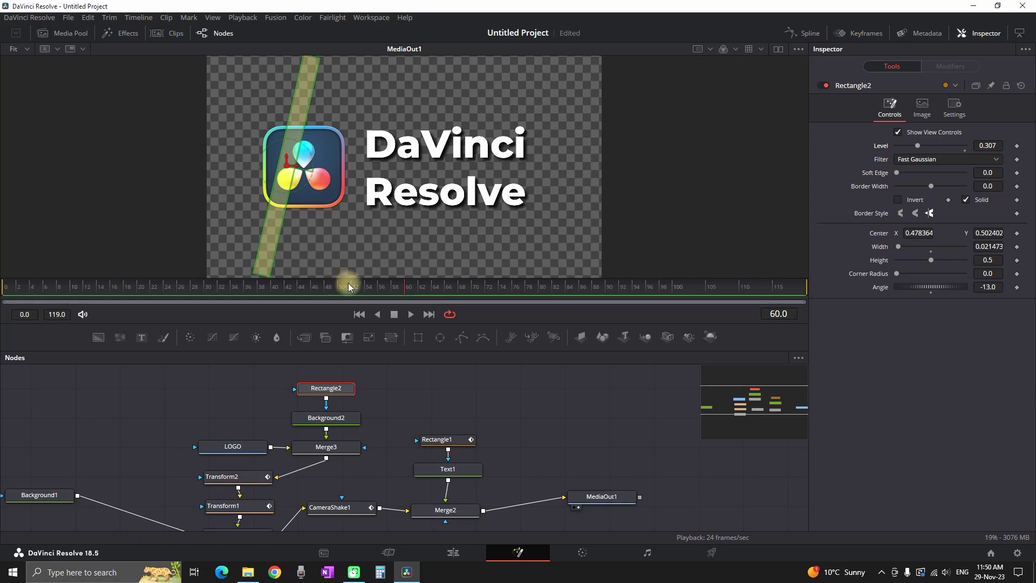
pyautogui.click(401, 386)
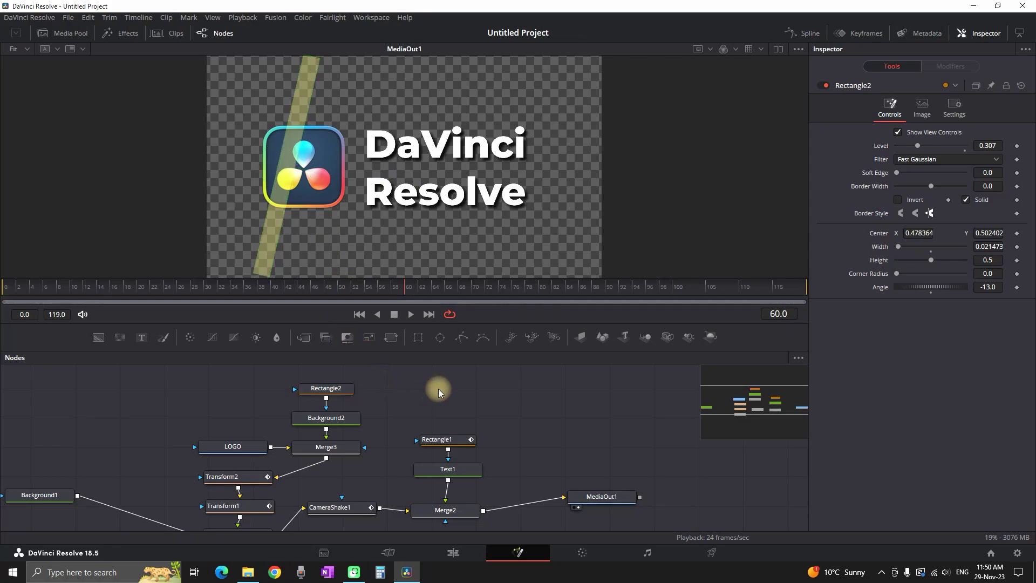
pyautogui.click(325, 387)
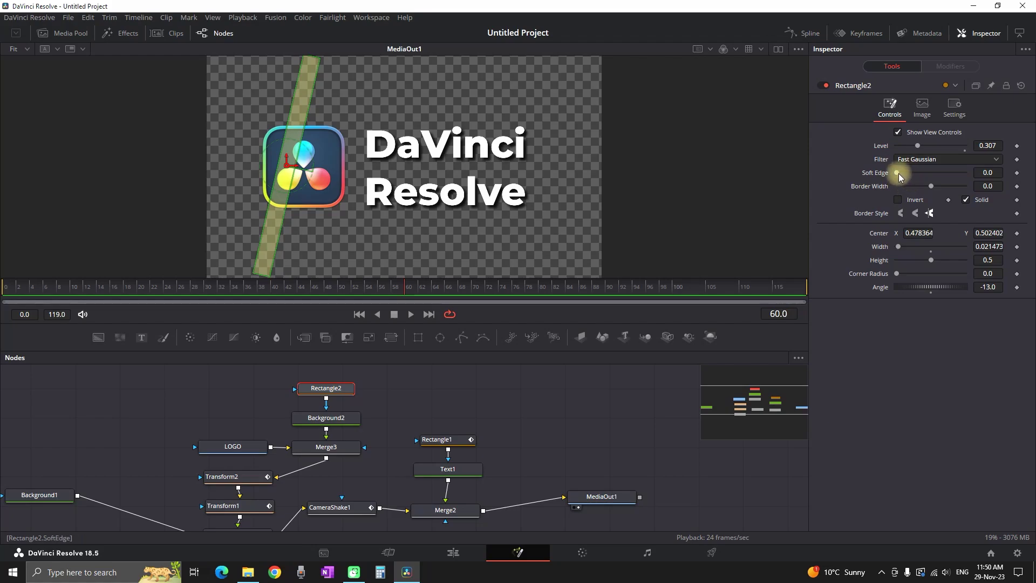
pyautogui.moveTo(902, 171)
pyautogui.mouseDown()
pyautogui.moveTo(914, 172)
pyautogui.moveTo(905, 173)
pyautogui.mouseUp()
pyautogui.click(418, 382)
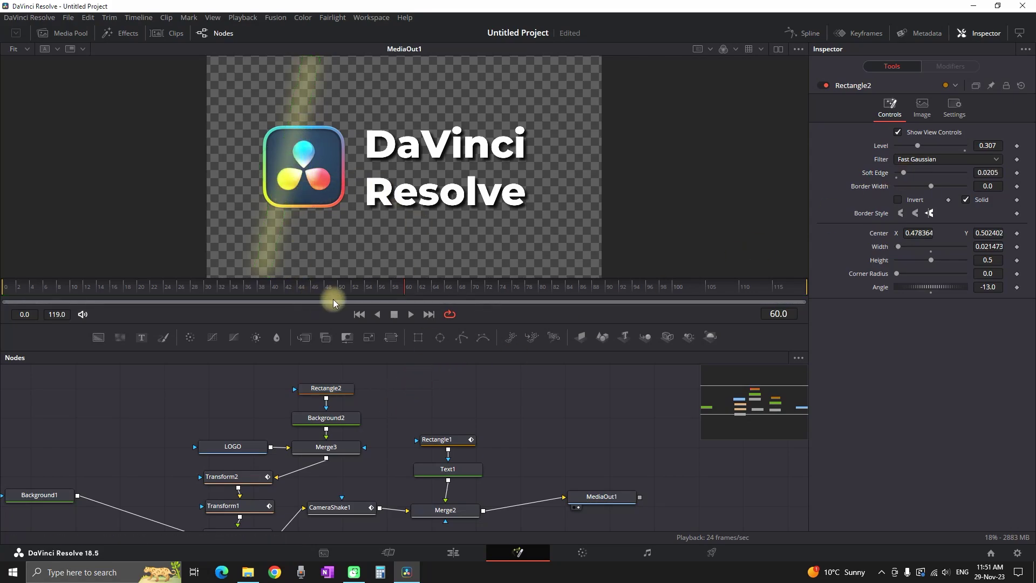
# Shorten Rectangle2 to Height about 0.191 and keyframe its Center left of the logo at frame 58, X about 0.427, Y about 0.517
pyautogui.click(326, 389)
pyautogui.press('Left')
pyautogui.press('Left')
pyautogui.moveTo(222, 268); pyautogui.dragTo(247, 202)
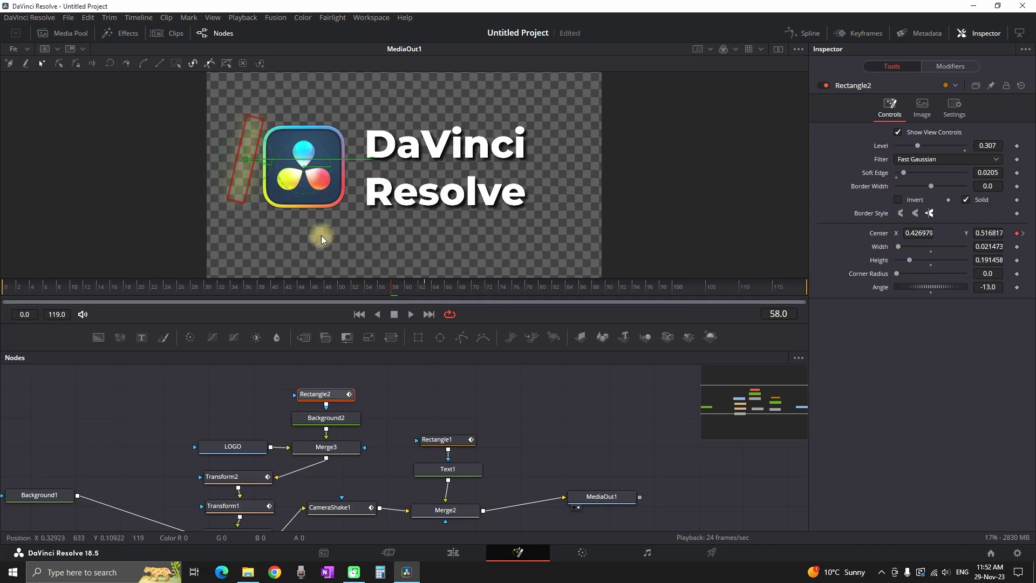
# At frame 61, lengthen the Rectangle2 strip to Height about 0.21 so it spans the logo, and scrub through its sweep to frame 63
pyautogui.moveTo(364, 286); pyautogui.dragTo(413, 287)
pyautogui.moveTo(314, 208); pyautogui.dragTo(313, 210)
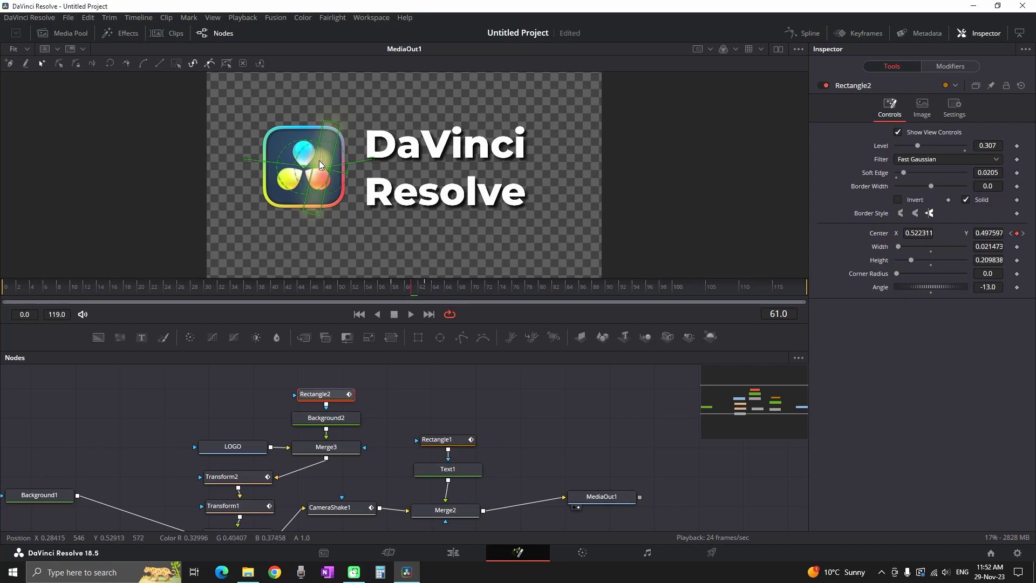
pyautogui.moveTo(385, 286); pyautogui.dragTo(425, 287)
# Add a rectangle mask to Merge3 and position it over the logo
pyautogui.click(330, 448)
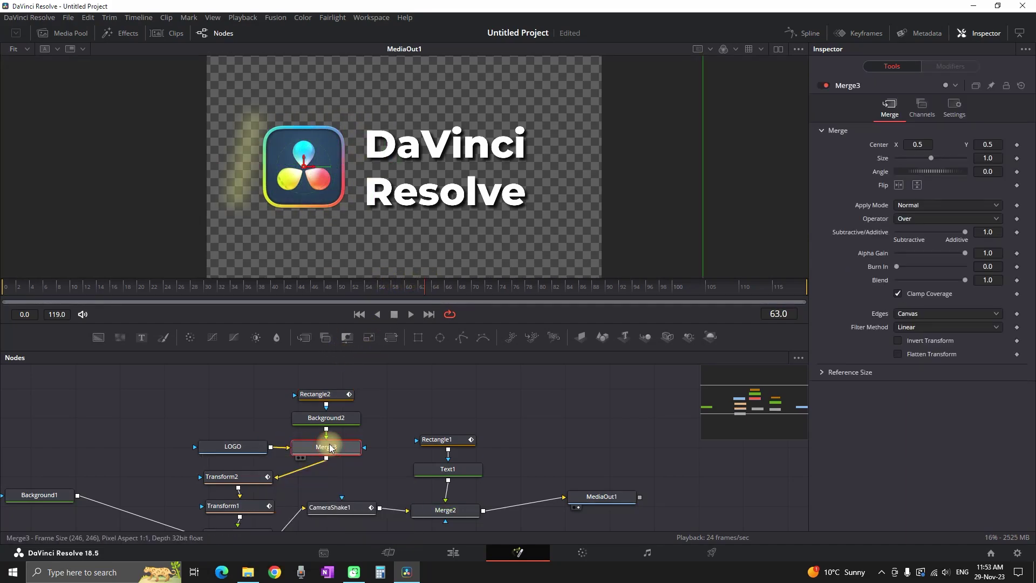
pyautogui.click(418, 338)
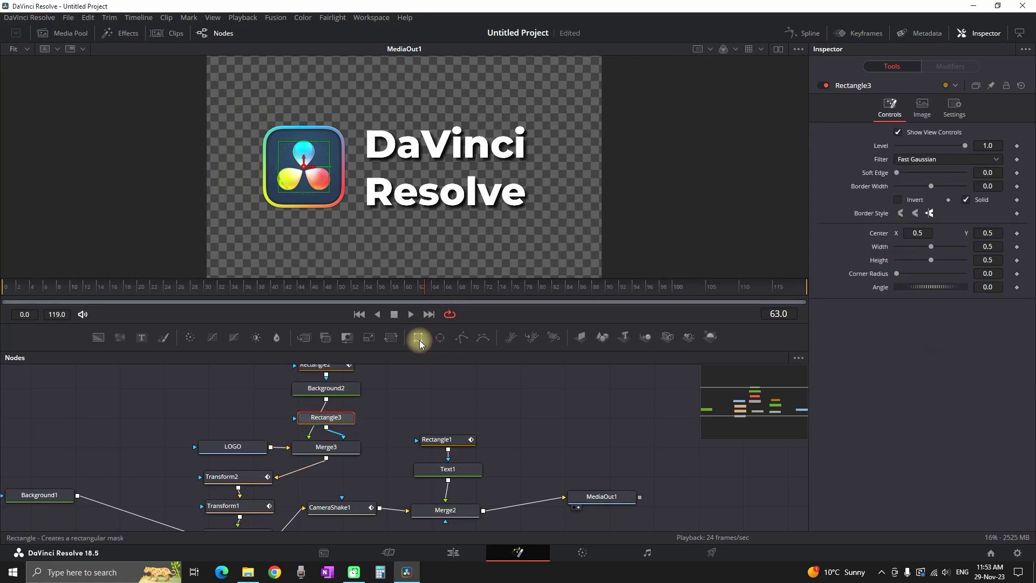
pyautogui.moveTo(305, 166)
pyautogui.mouseDown()
pyautogui.moveTo(250, 162)
pyautogui.moveTo(308, 166)
pyautogui.moveTo(309, 179)
pyautogui.mouseUp()
pyautogui.scroll(-2, 432, 385)
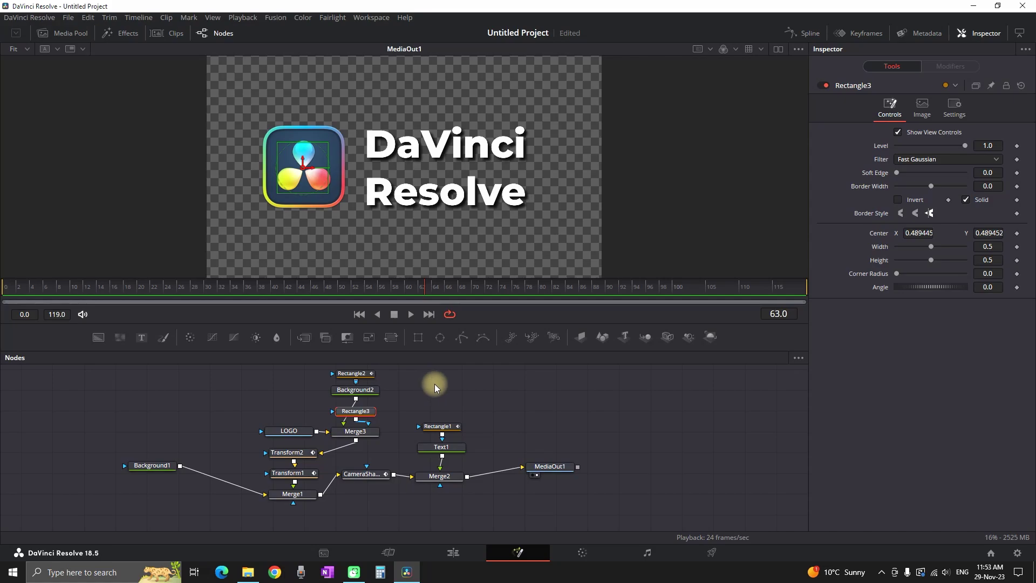
# Fit the Rectangle3 mask to the logo at Width about 0.765 and Height about 0.749, and round its corners to match
pyautogui.moveTo(329, 194)
pyautogui.mouseDown()
pyautogui.moveTo(350, 210)
pyautogui.moveTo(340, 205)
pyautogui.mouseUp()
pyautogui.click(984, 276)
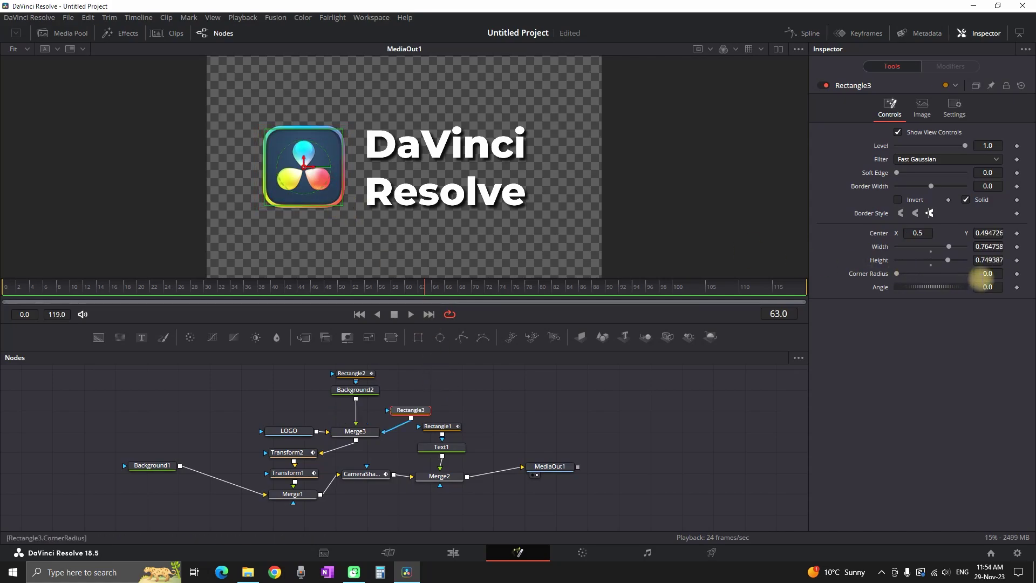
pyautogui.moveTo(983, 277); pyautogui.dragTo(791, 315)
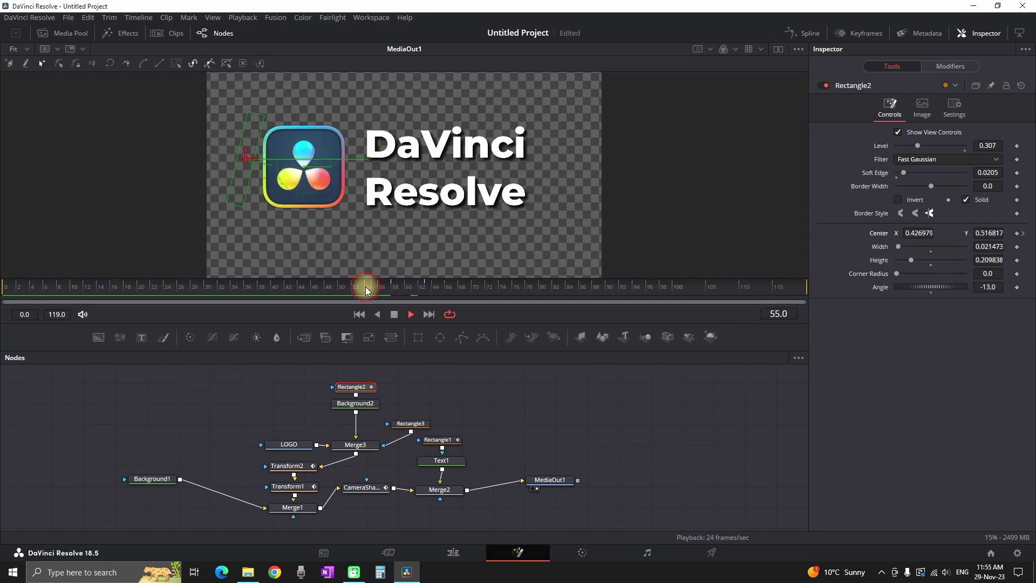
# Select all the nodes and play back the complete logo animation from the start
pyautogui.hotkey('ctrl', 'a')
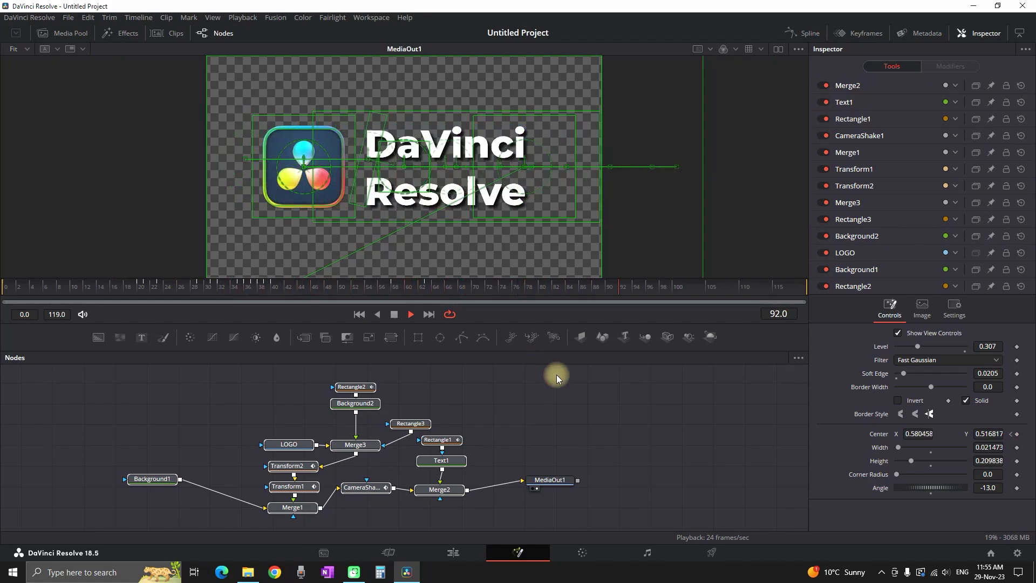
pyautogui.press('space')
pyautogui.press('space')
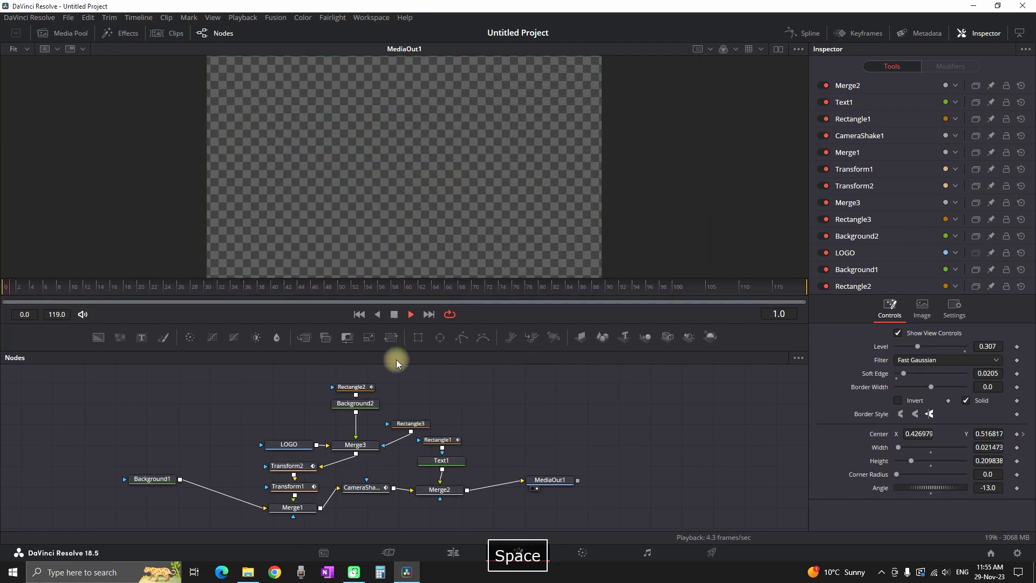